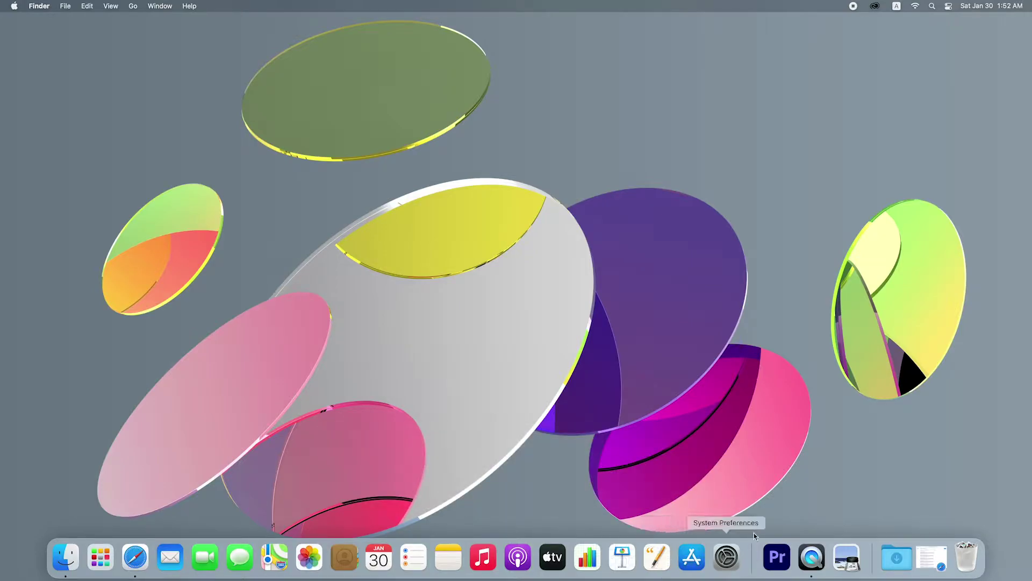
# Restore the Safari window with the 'king fahd university scholarship 2021' results and make it full screen
pyautogui.click(935, 555)
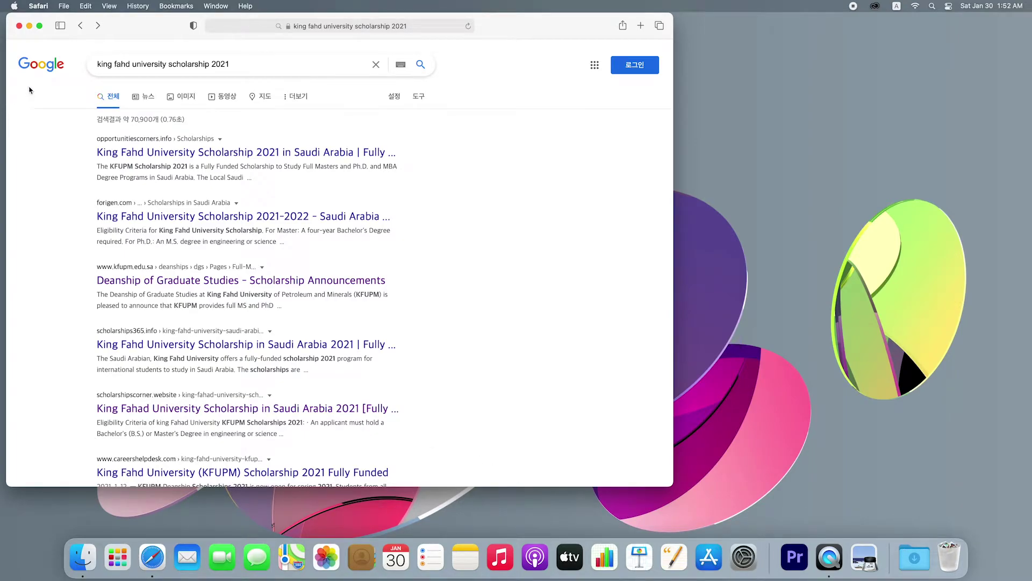
pyautogui.click(40, 26)
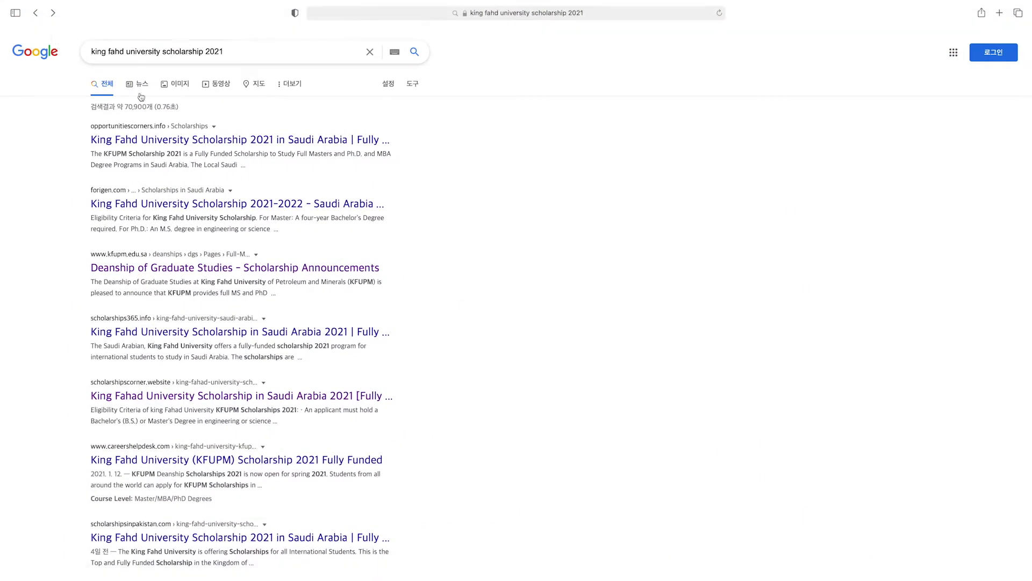
pyautogui.scroll(-1, 157, 268)
# Open the Scholarship Announcements page, review the graduate programs table, and follow the Computer Science entry
pyautogui.click(159, 271)
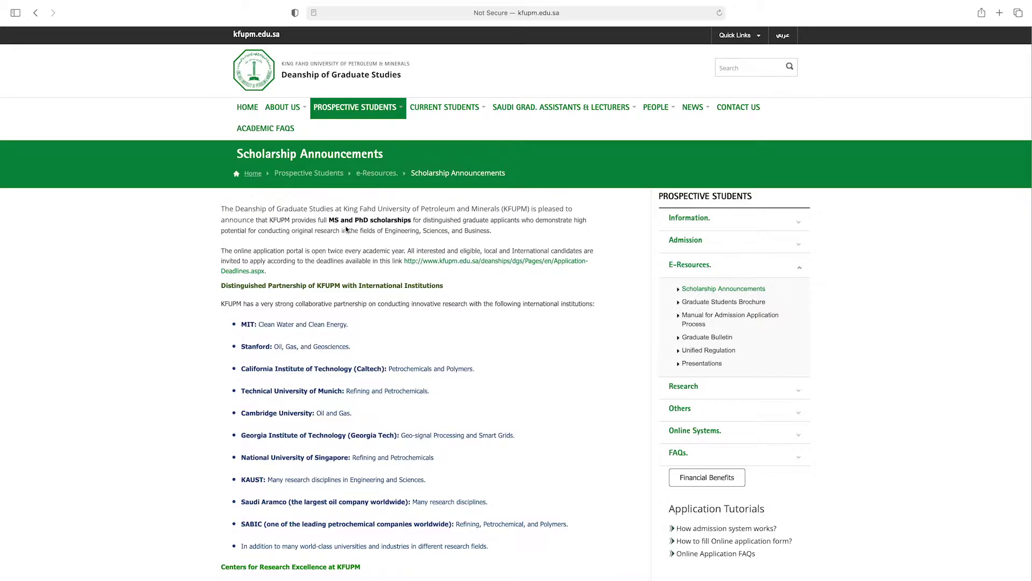
pyautogui.scroll(-1, 391, 229)
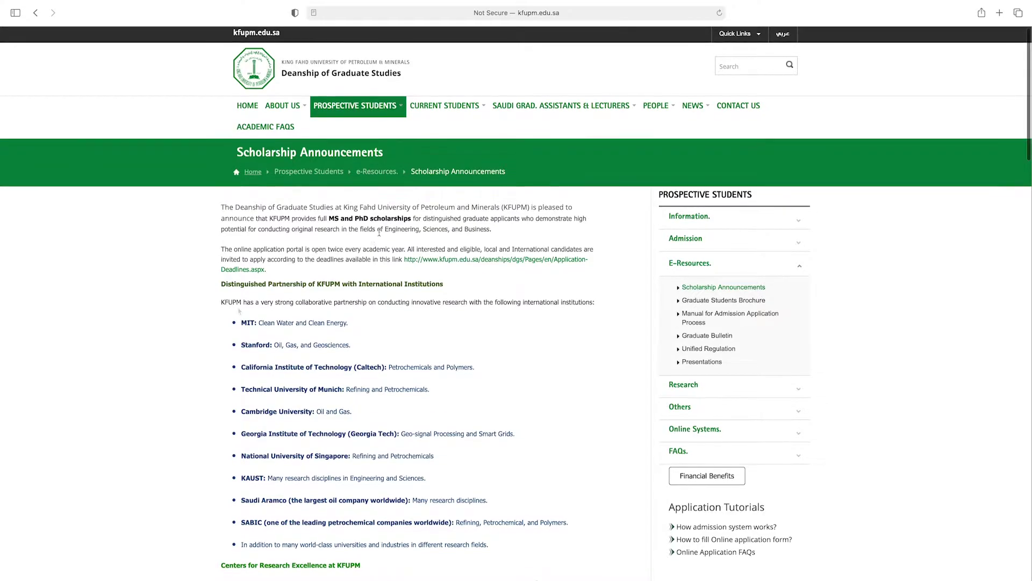
pyautogui.scroll(-1, 282, 310)
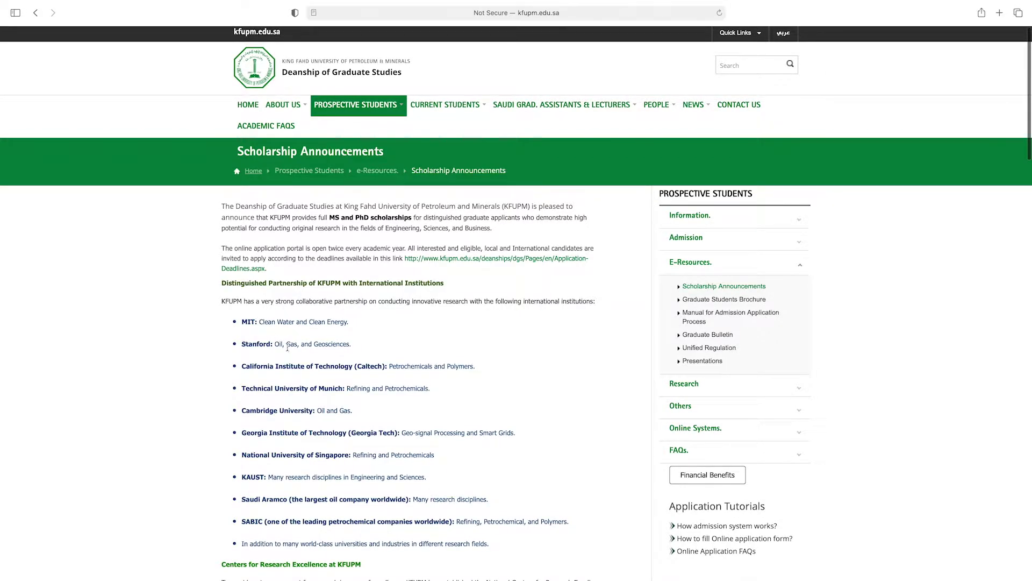
pyautogui.scroll(1, 295, 507)
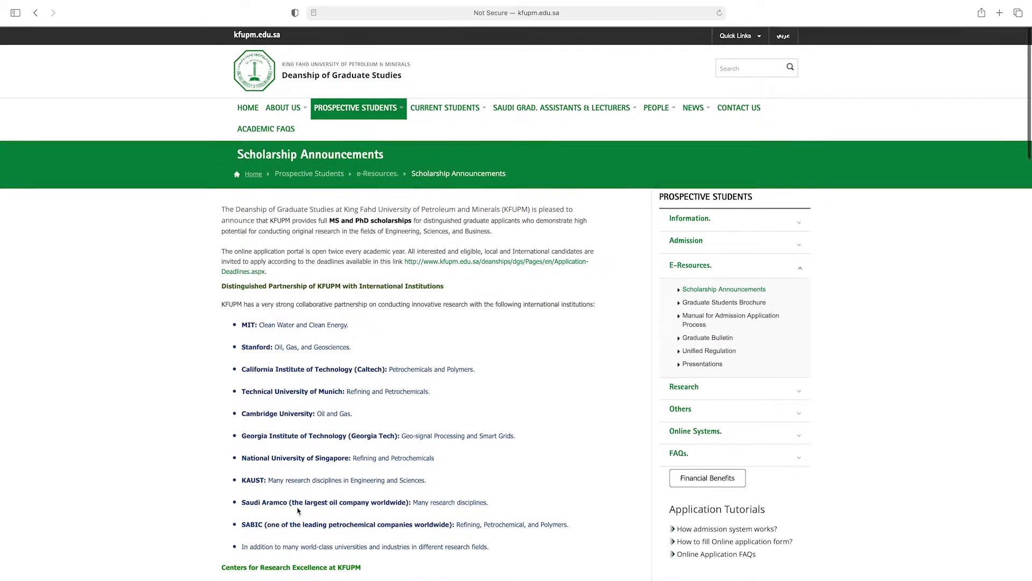
pyautogui.scroll(-8, 298, 511)
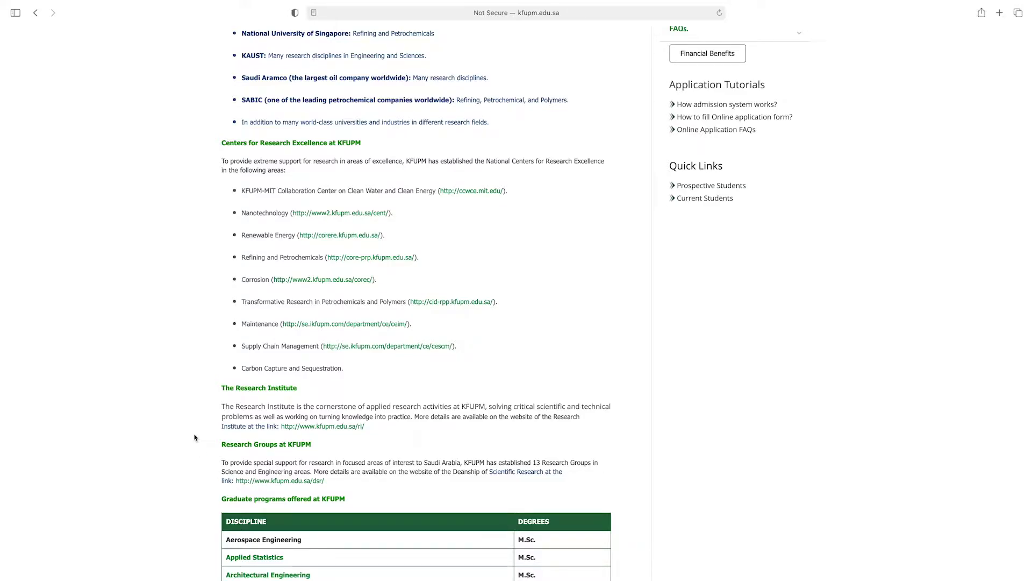
pyautogui.scroll(-10, 195, 437)
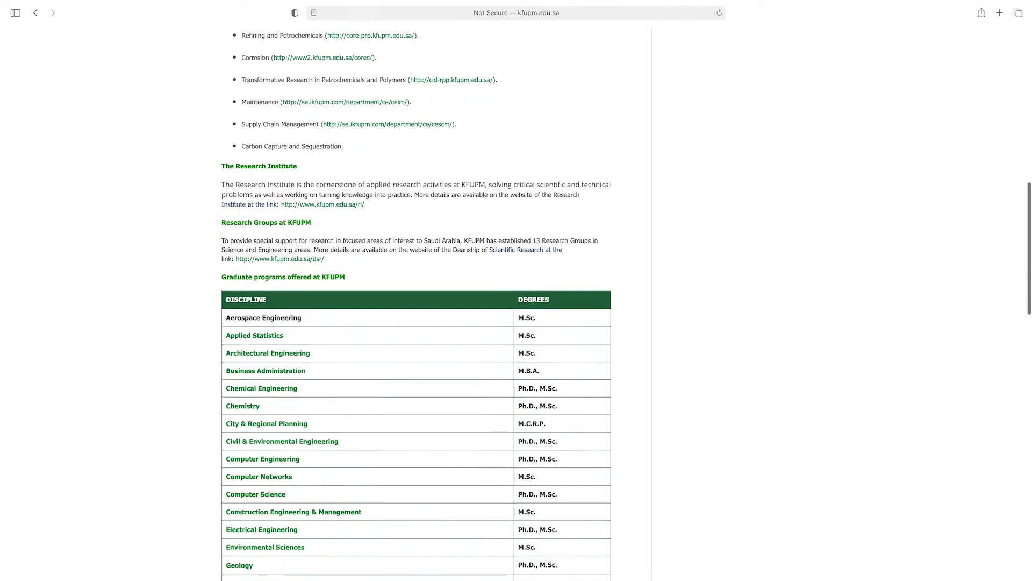
pyautogui.scroll(-3, 416, 322)
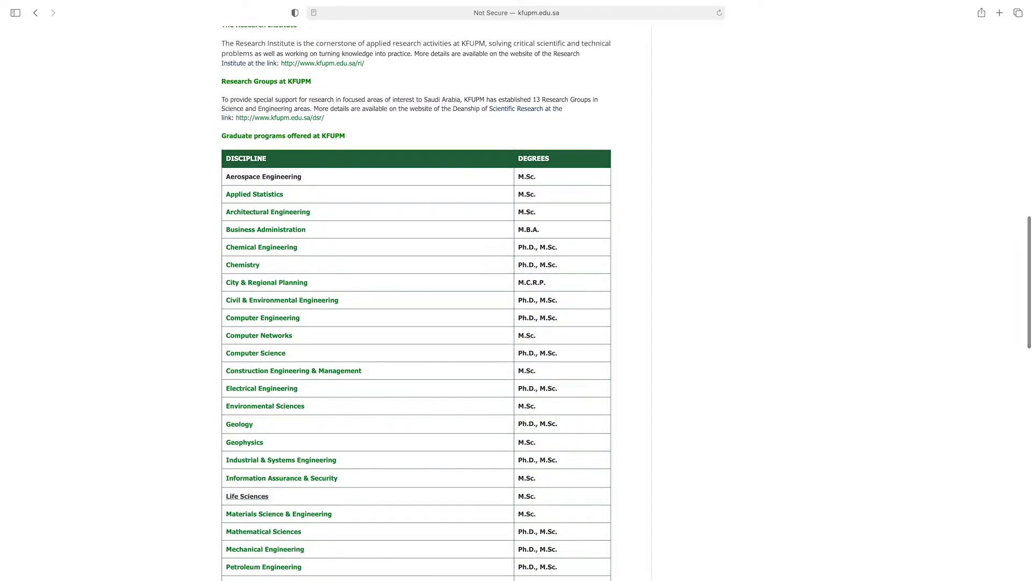
pyautogui.scroll(-2, 417, 301)
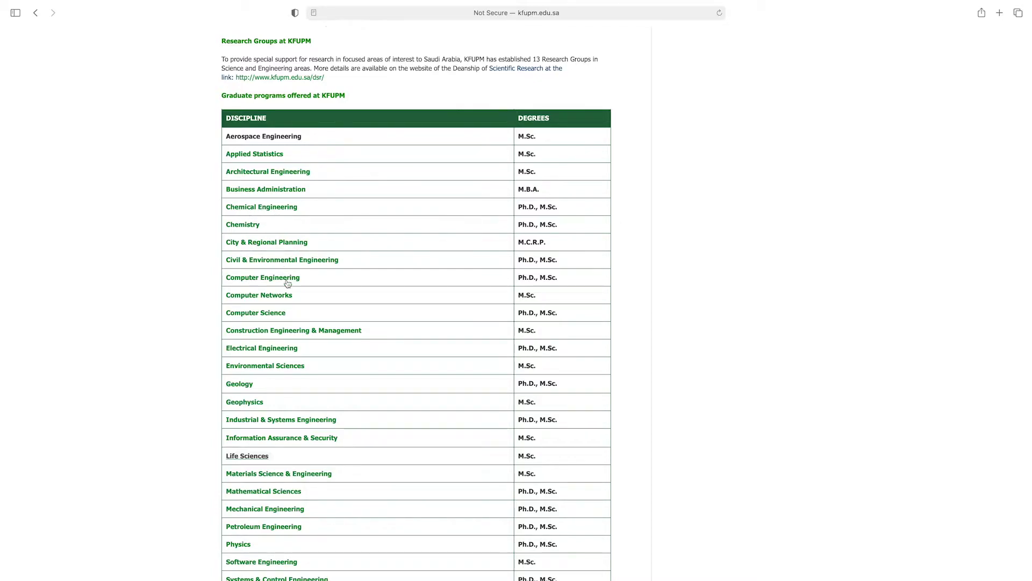
pyautogui.click(271, 318)
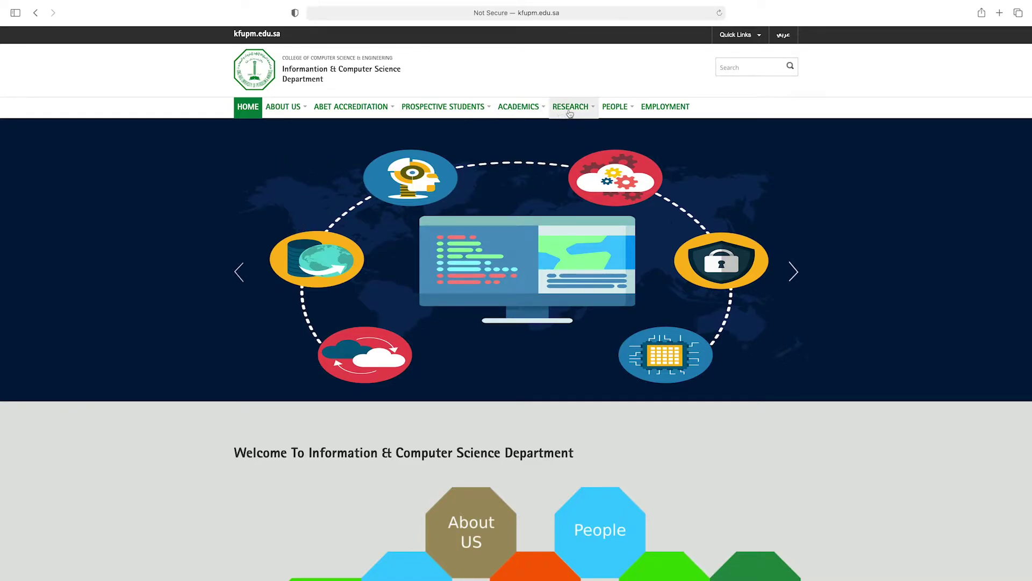
pyautogui.click(632, 109)
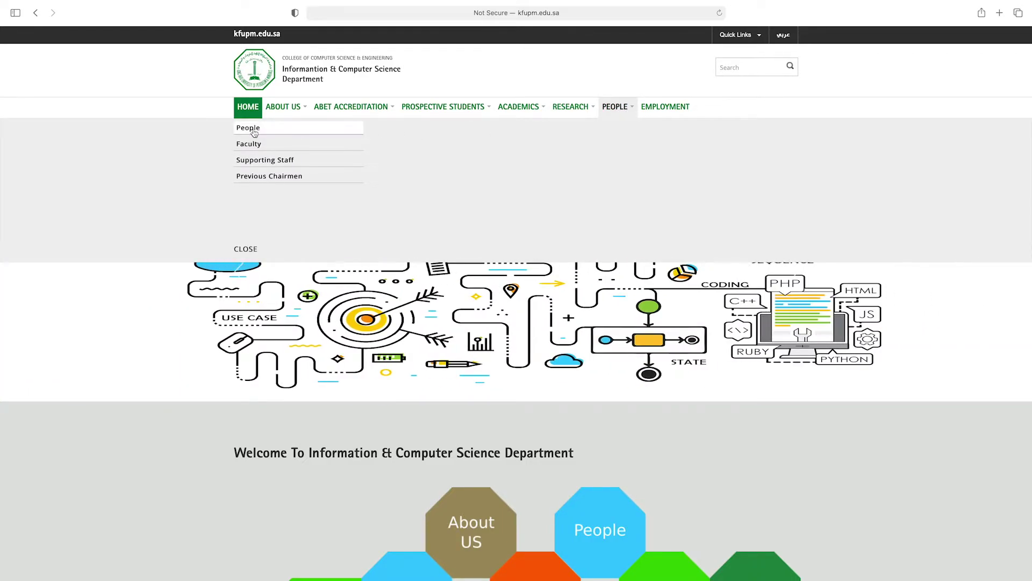
pyautogui.click(254, 144)
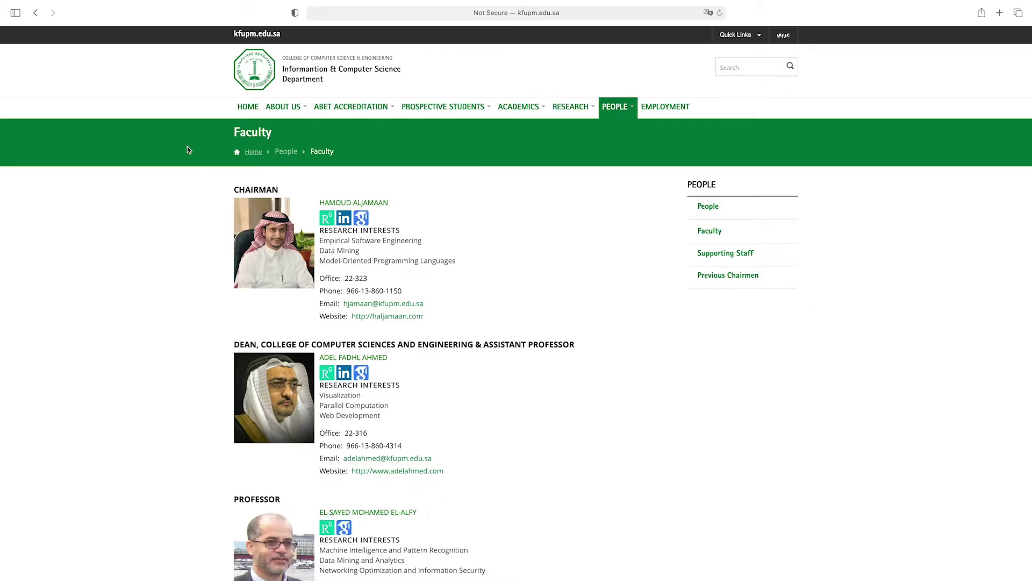
pyautogui.click(36, 14)
pyautogui.click(36, 13)
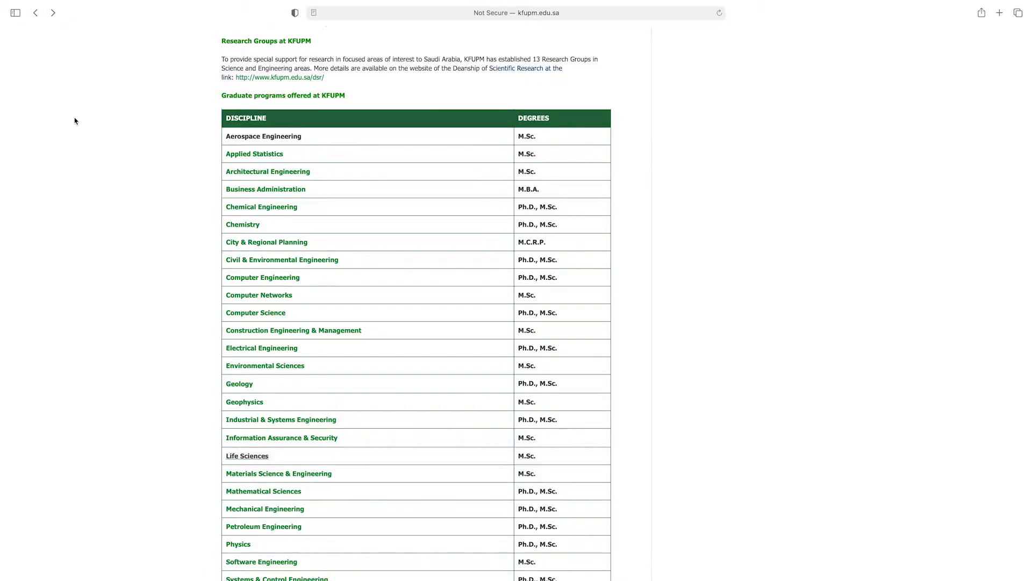
# Scroll to the Online Admission System section listing mandatory documents, TOEFL/IELTS and GRE minimums, and deadlines
pyautogui.scroll(-10, 75, 122)
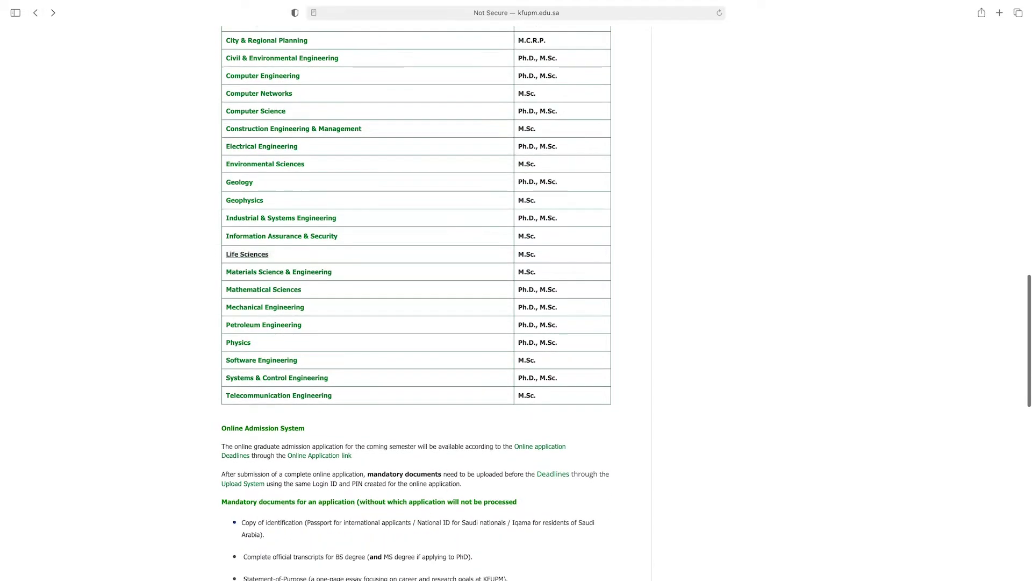
pyautogui.scroll(-5, 411, 304)
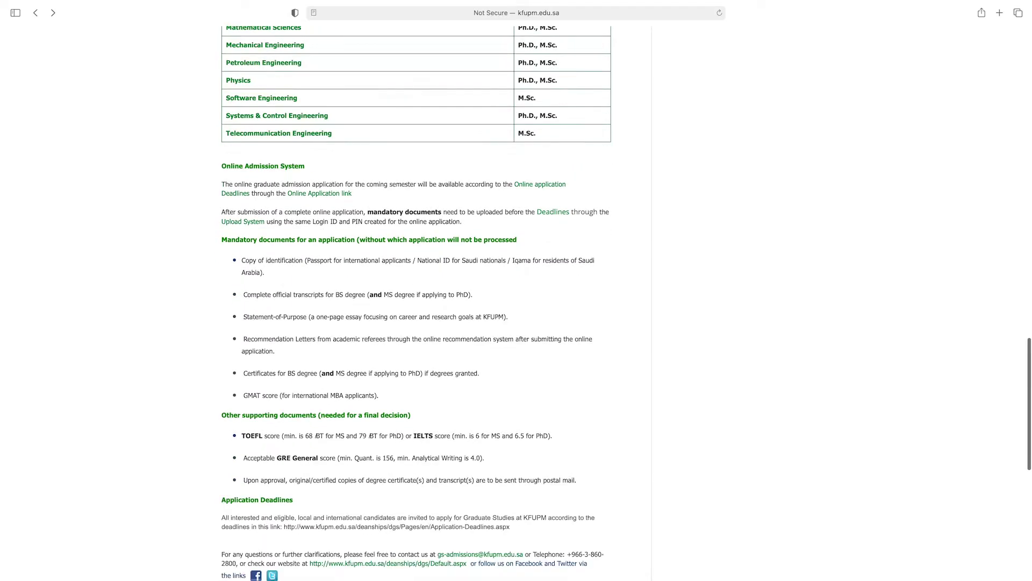
pyautogui.scroll(-1, 412, 301)
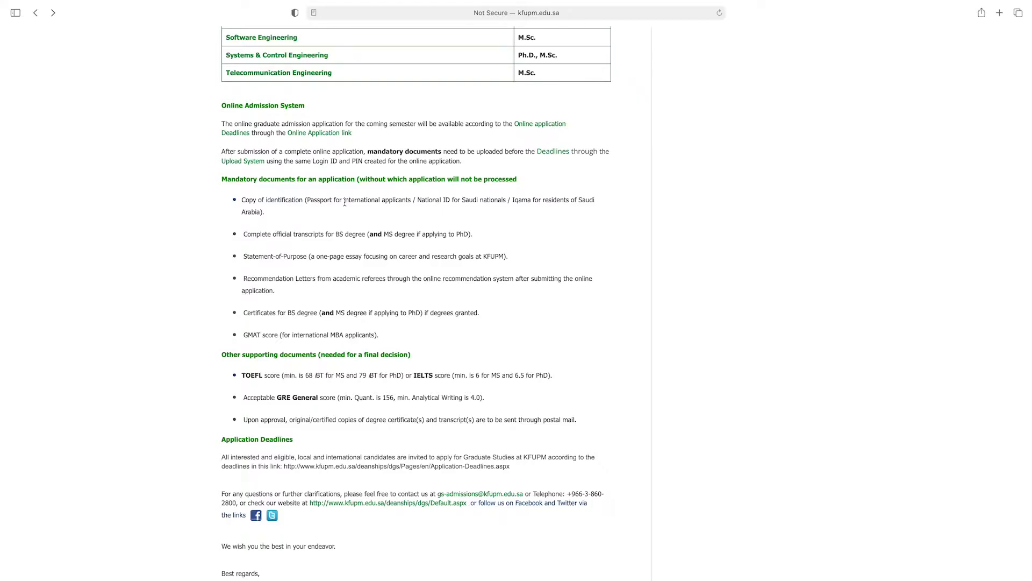
pyautogui.scroll(-5, 344, 203)
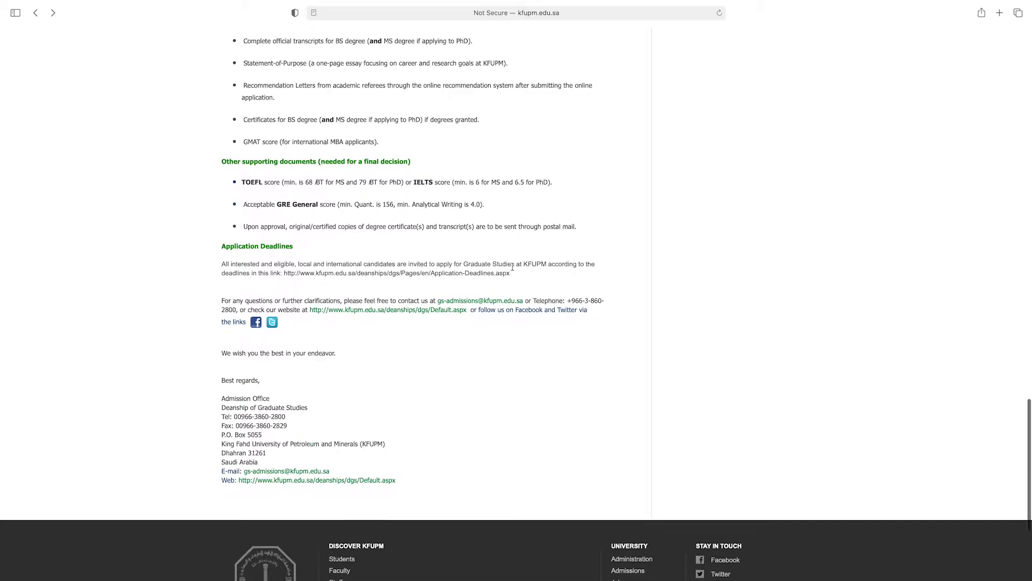
pyautogui.scroll(1, 541, 271)
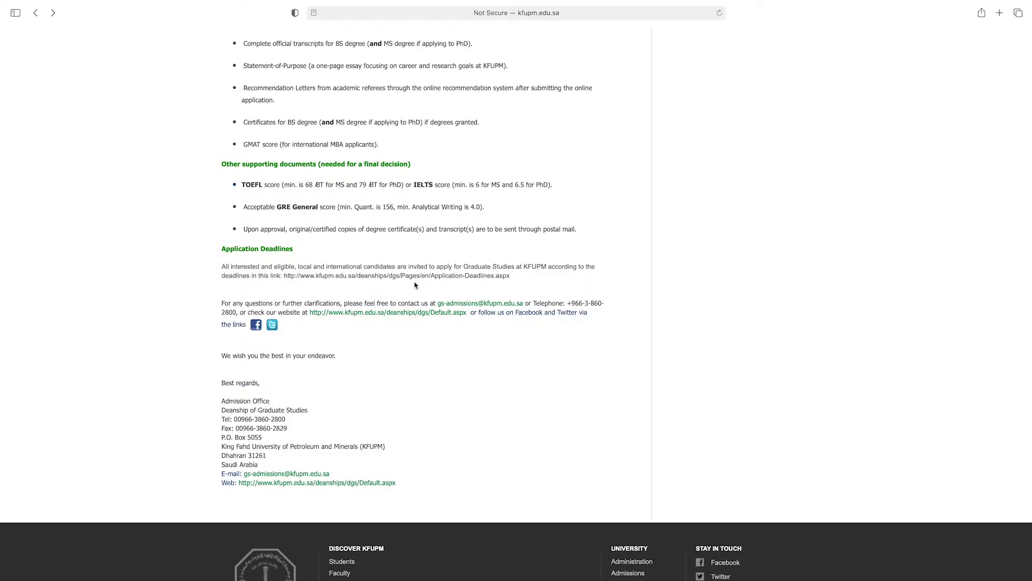
pyautogui.scroll(10, 415, 285)
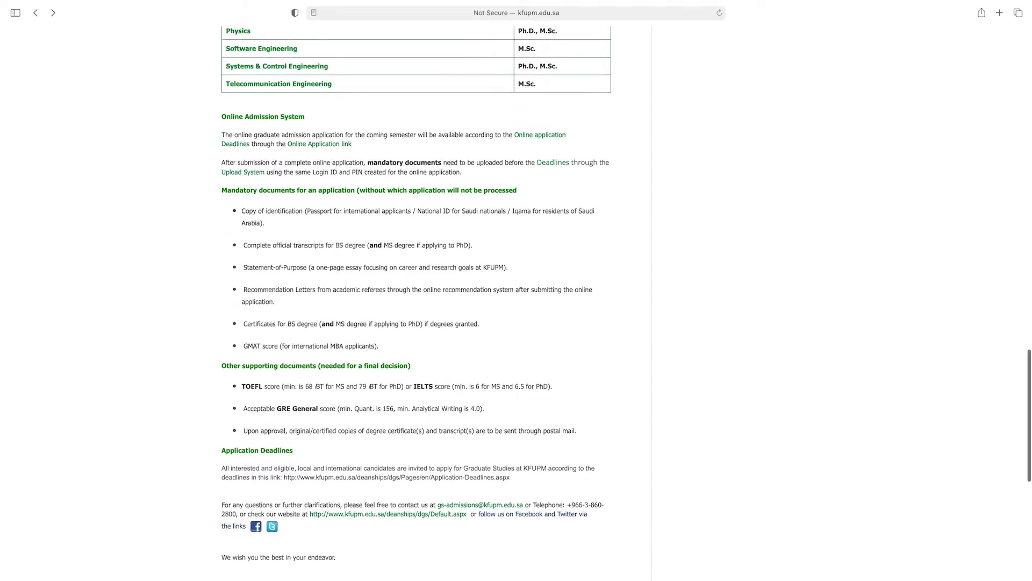
pyautogui.scroll(-5, 571, 196)
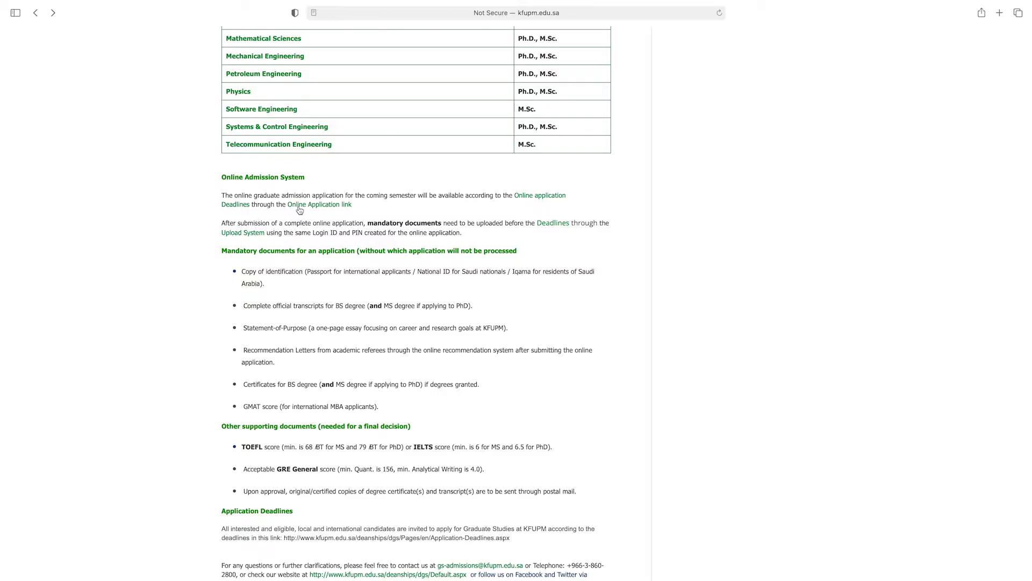
# Open the Online Application page and expand the eligibility requirements and mandatory documents sections
pyautogui.click(325, 208)
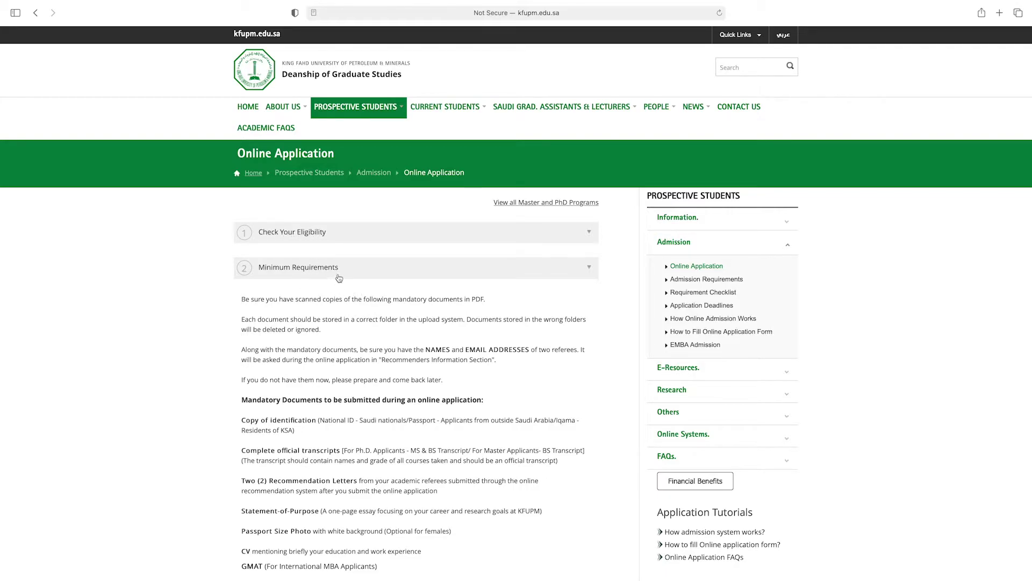
pyautogui.click(589, 235)
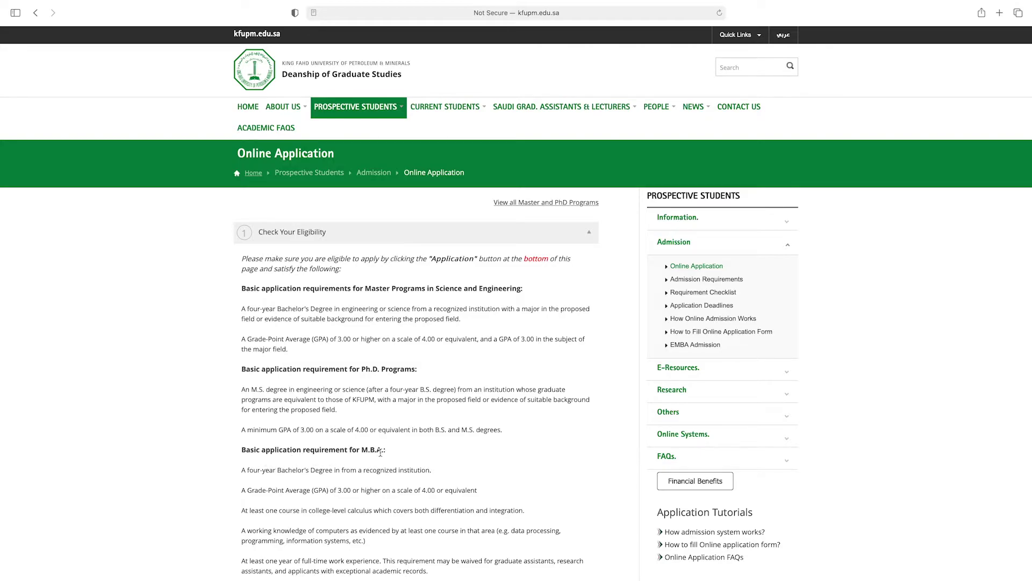
pyautogui.scroll(-2, 185, 371)
pyautogui.scroll(-5, 516, 303)
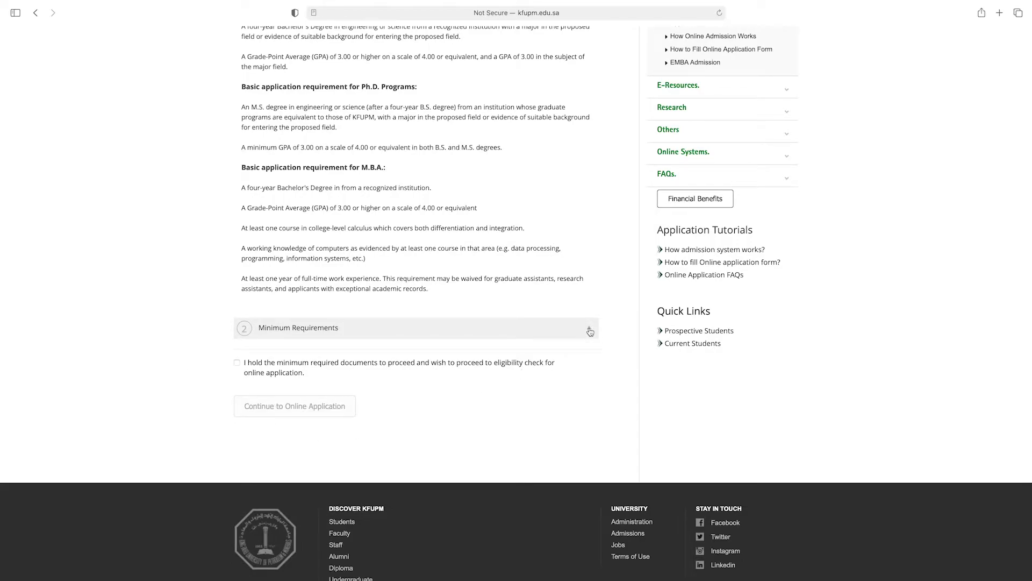
pyautogui.click(590, 331)
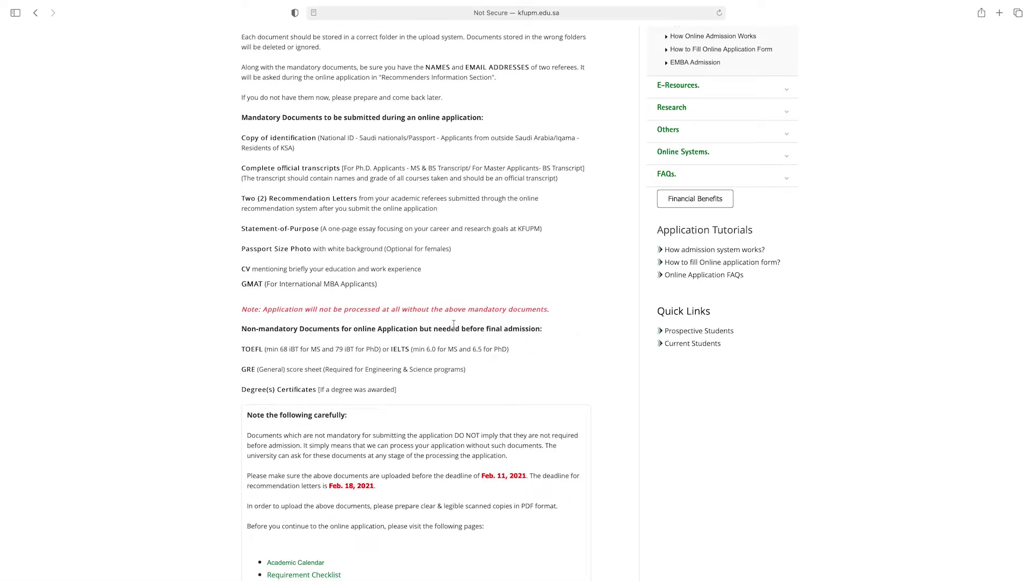
# Read through the mandatory documents and deadline notes, then tick the required-documents confirmation checkbox
pyautogui.scroll(3, 367, 206)
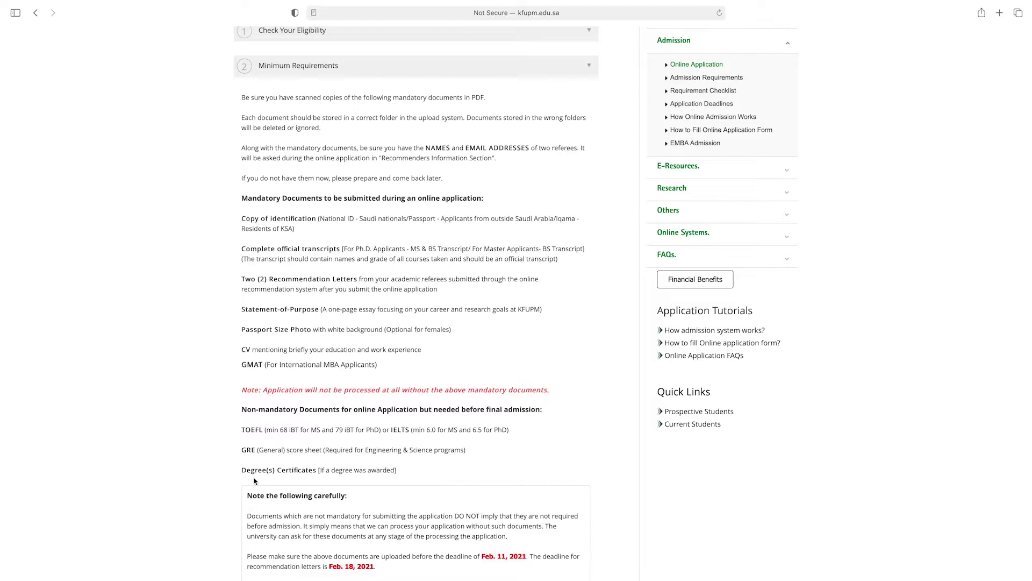
pyautogui.scroll(-5, 221, 464)
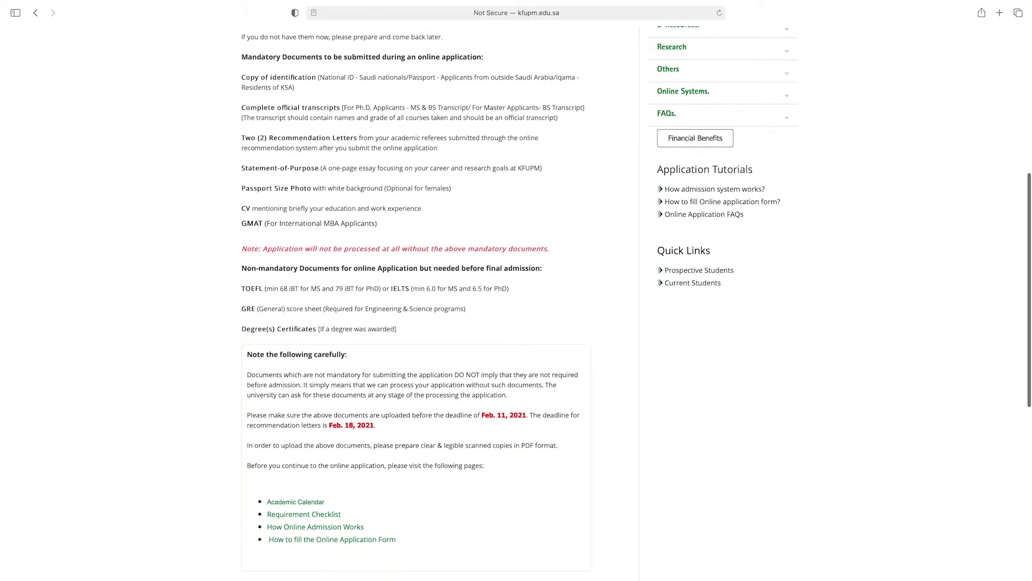
pyautogui.scroll(-2, 235, 464)
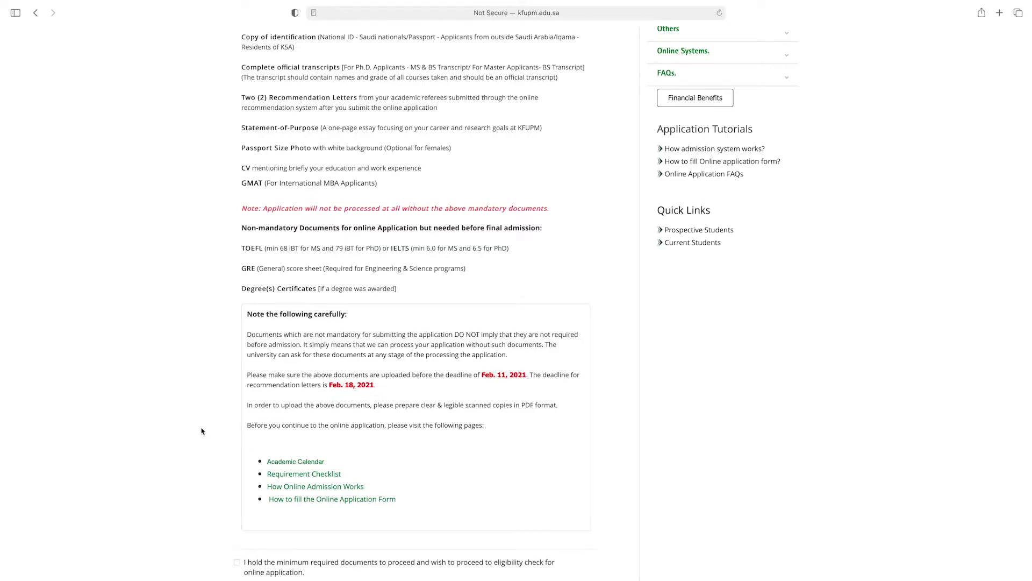
pyautogui.scroll(-5, 199, 430)
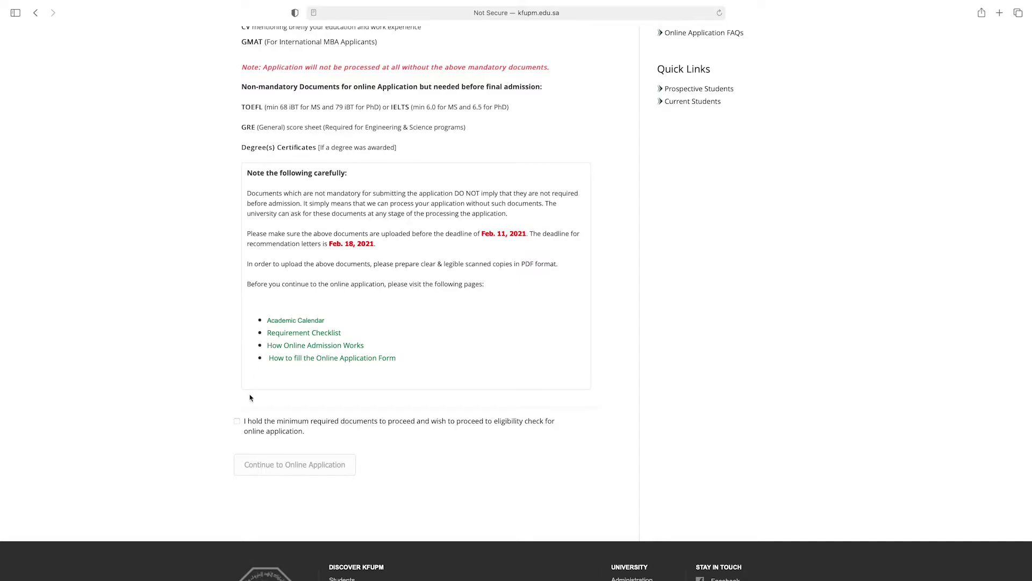
pyautogui.click(237, 422)
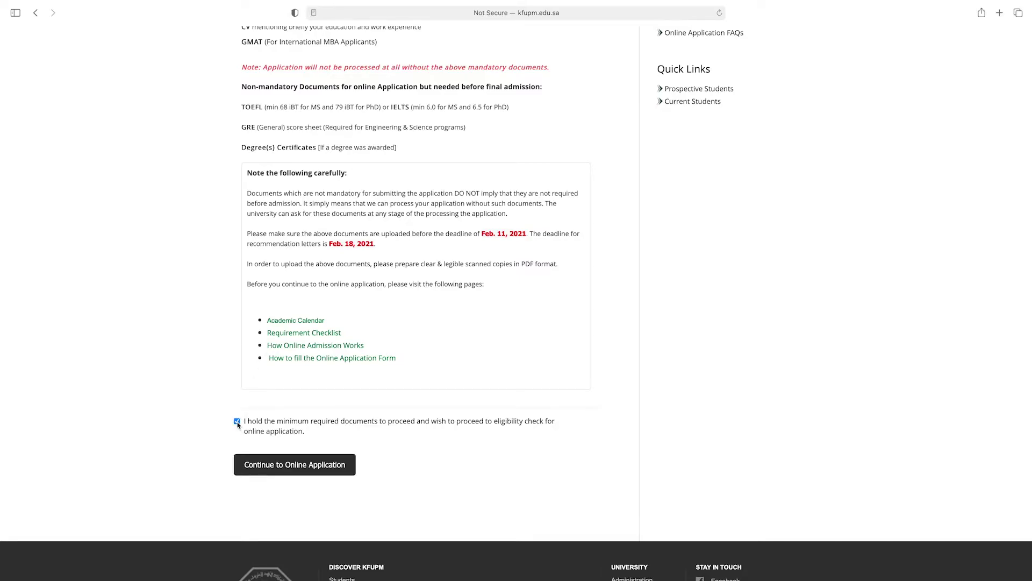
# Continue to the eligibility check and set gender to Male and nationality to United States of America
pyautogui.click(290, 468)
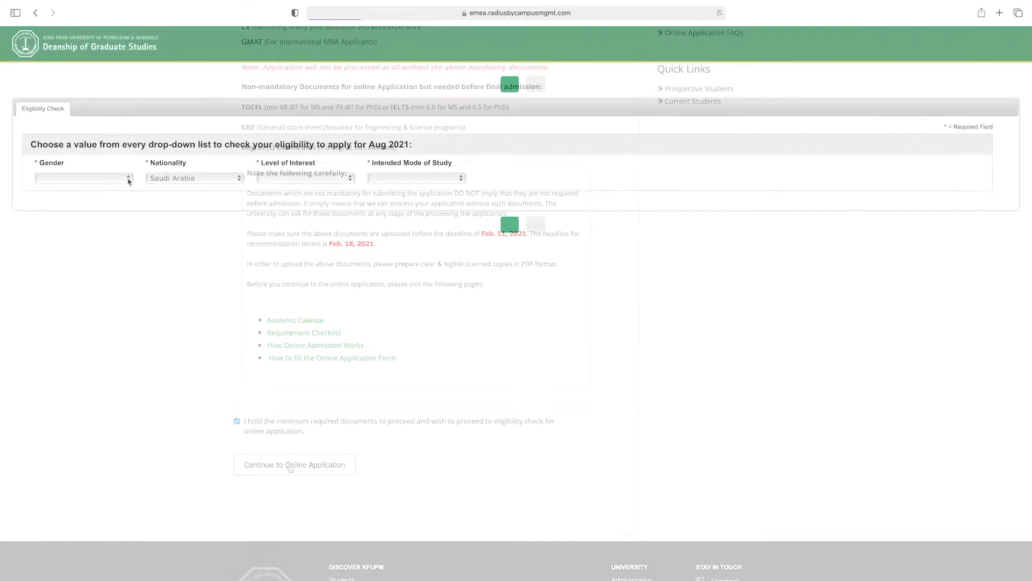
pyautogui.click(128, 181)
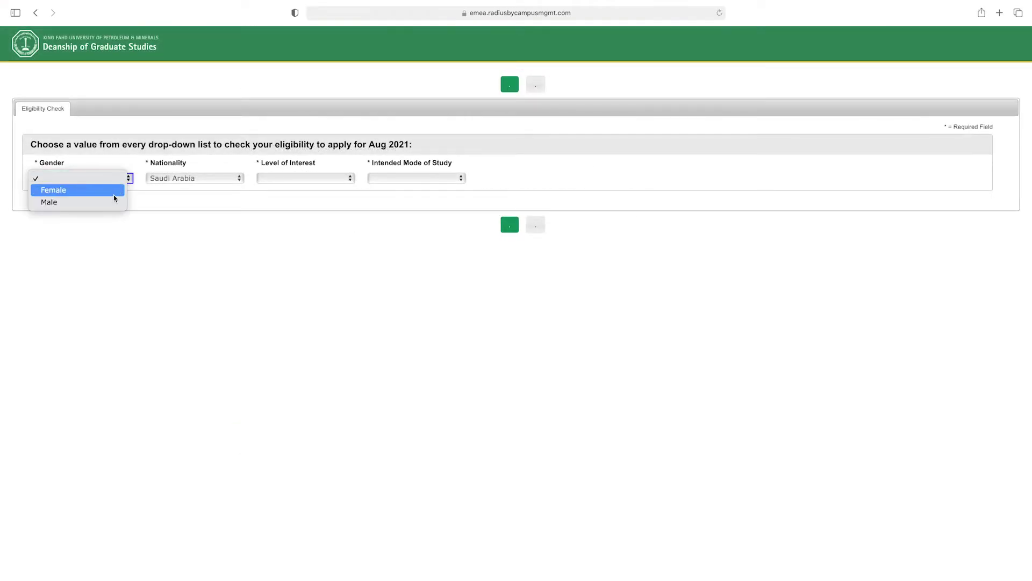
pyautogui.click(114, 201)
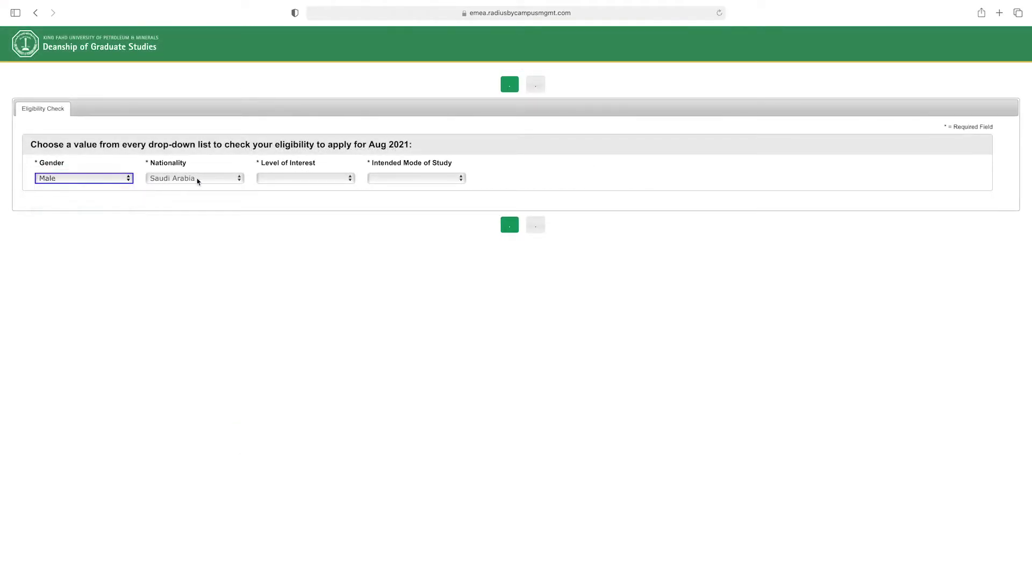
pyautogui.click(237, 178)
pyautogui.click(193, 554)
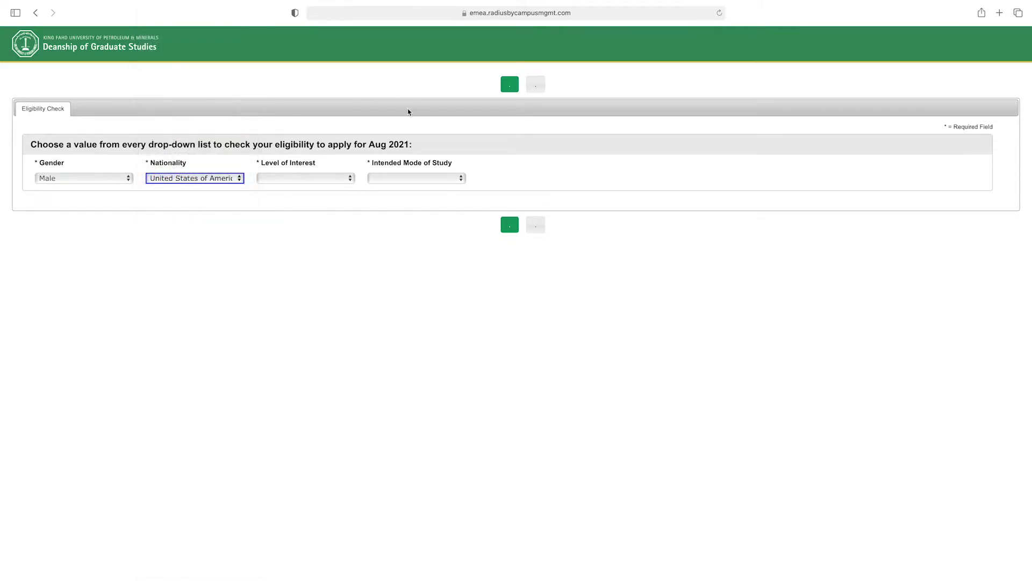
# Choose PhD Program, Full-Time study, and answer Yes to holding a valid Iqama
pyautogui.click(349, 182)
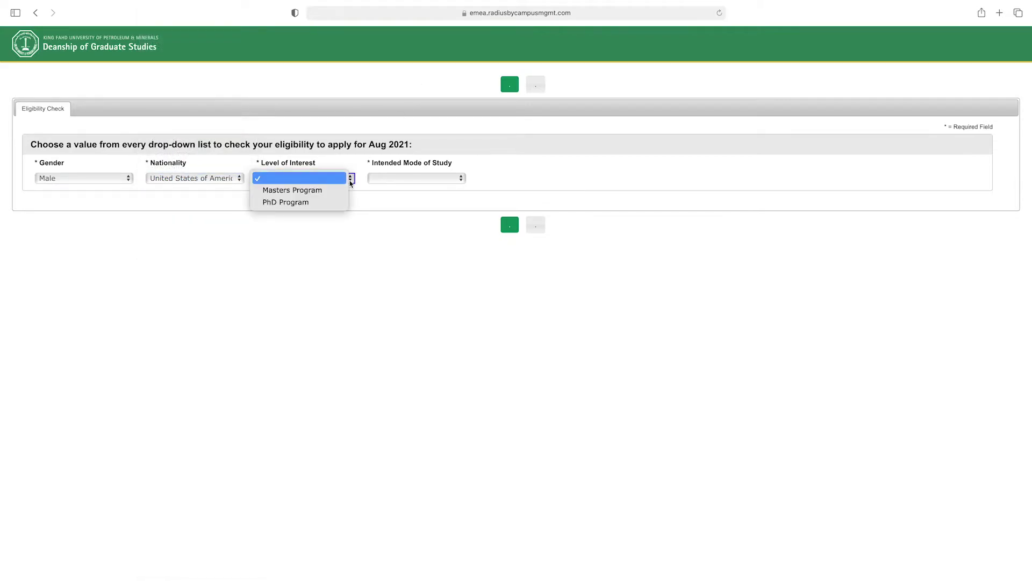
pyautogui.click(301, 202)
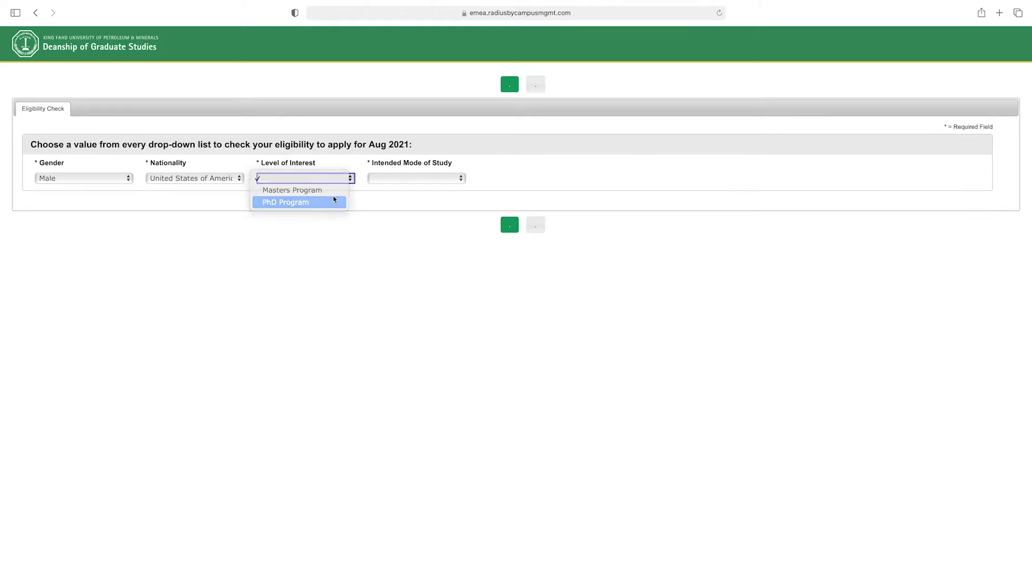
pyautogui.click(461, 179)
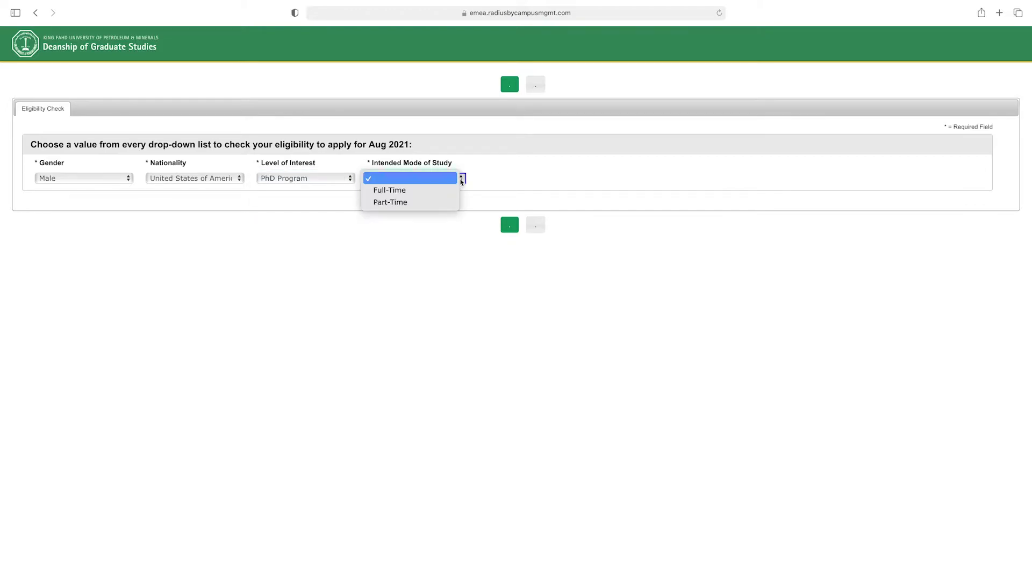
pyautogui.click(391, 192)
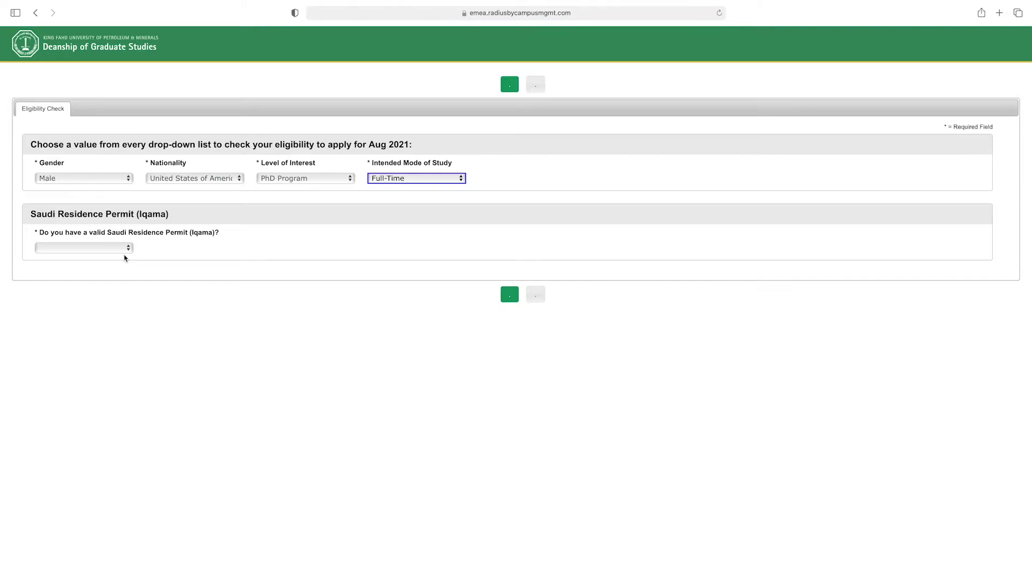
pyautogui.click(127, 249)
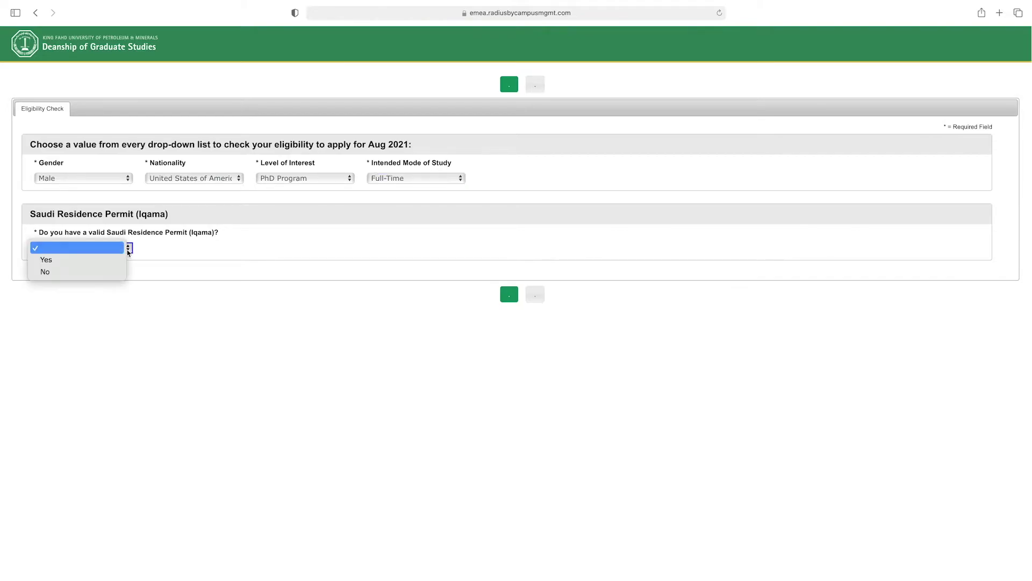
pyautogui.click(75, 260)
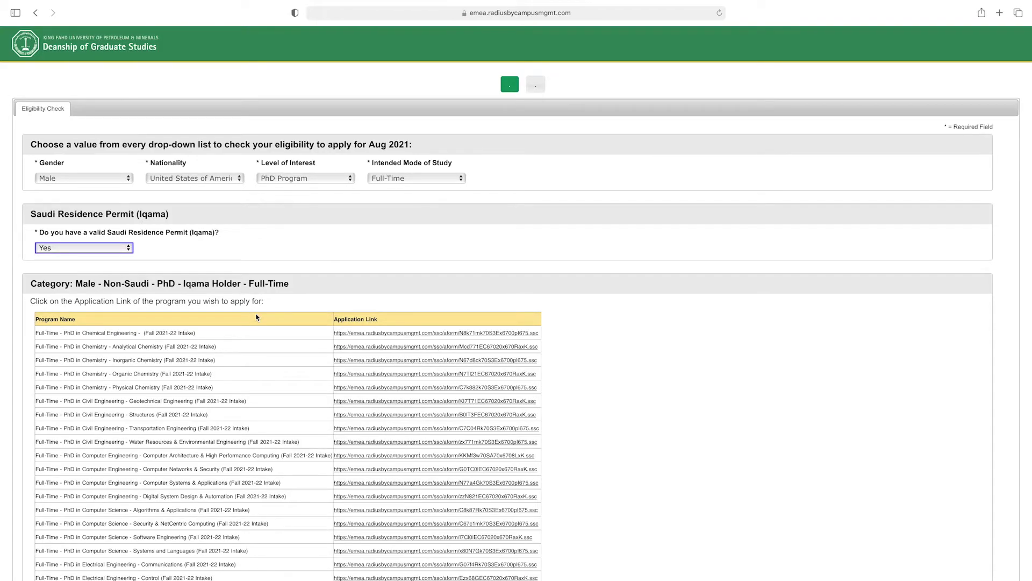
# Open the application link for PhD Computer Engineering – Computer Systems & Applications
pyautogui.scroll(-5, 531, 330)
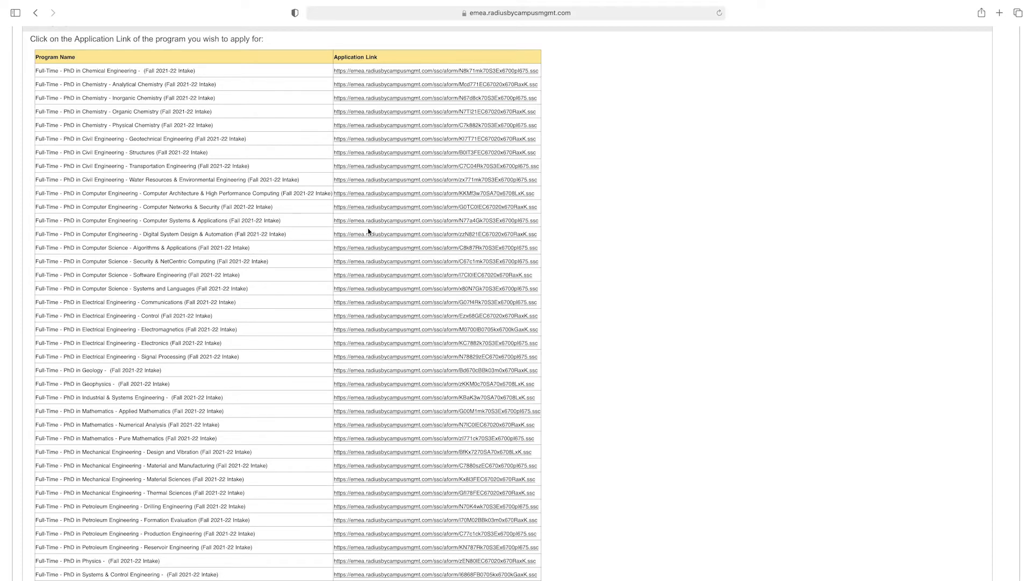
pyautogui.click(398, 221)
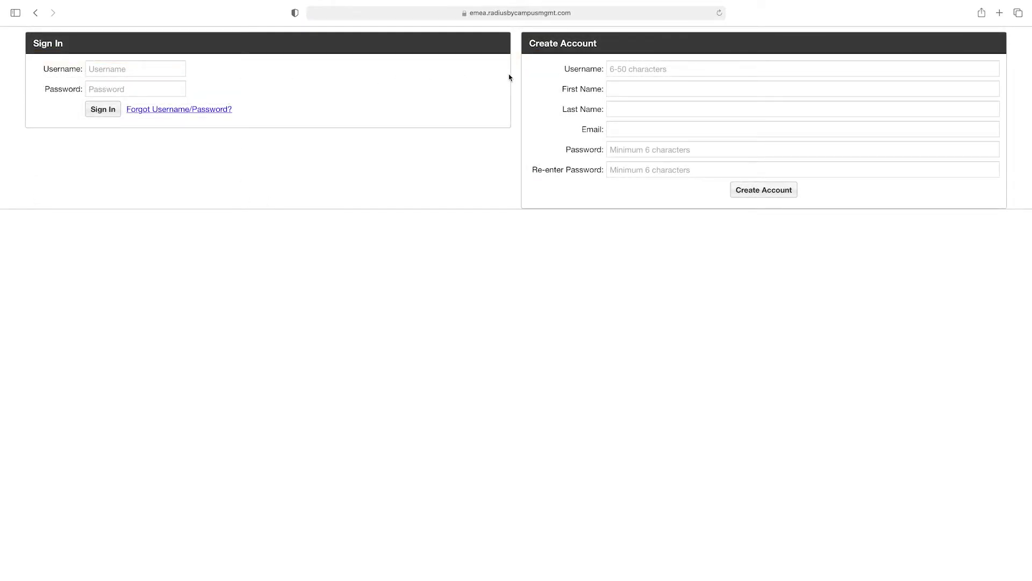
# Start the Create Account form by entering the new applicant username
pyautogui.click(647, 65)
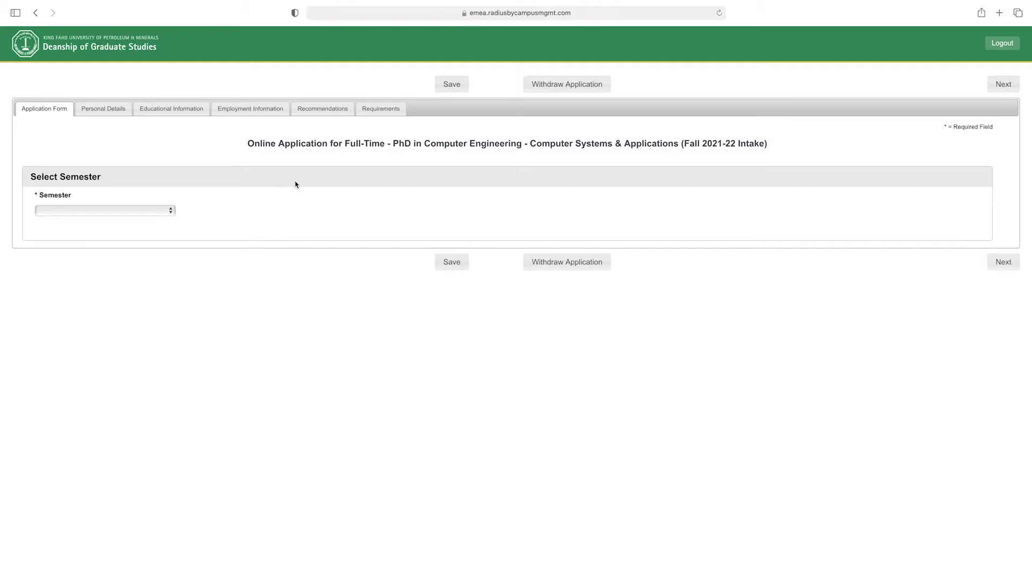
# Select First Semester 2021-22 and advance through Personal Details to Educational Information
pyautogui.click(171, 214)
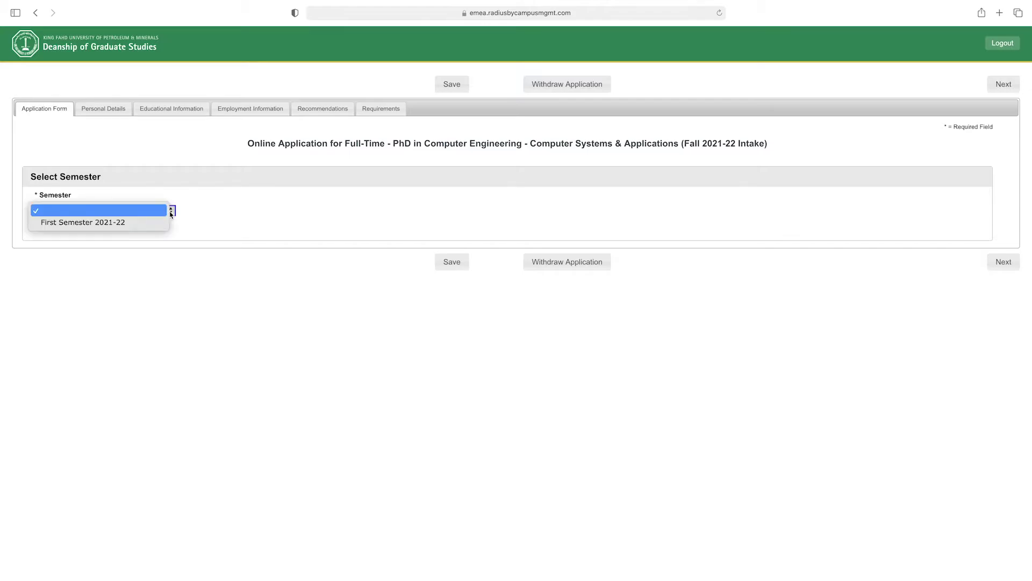
pyautogui.click(146, 222)
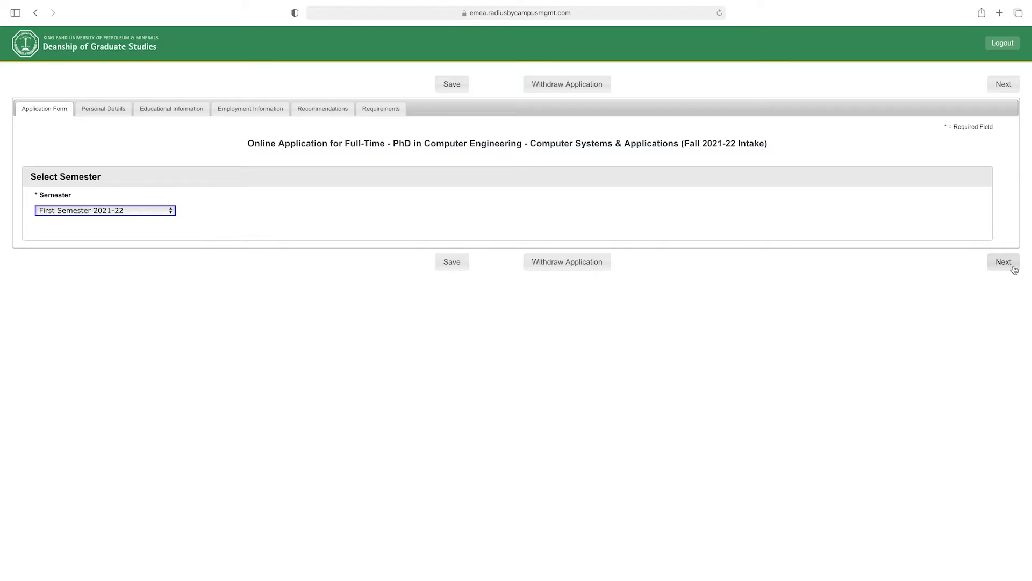
pyautogui.click(1014, 268)
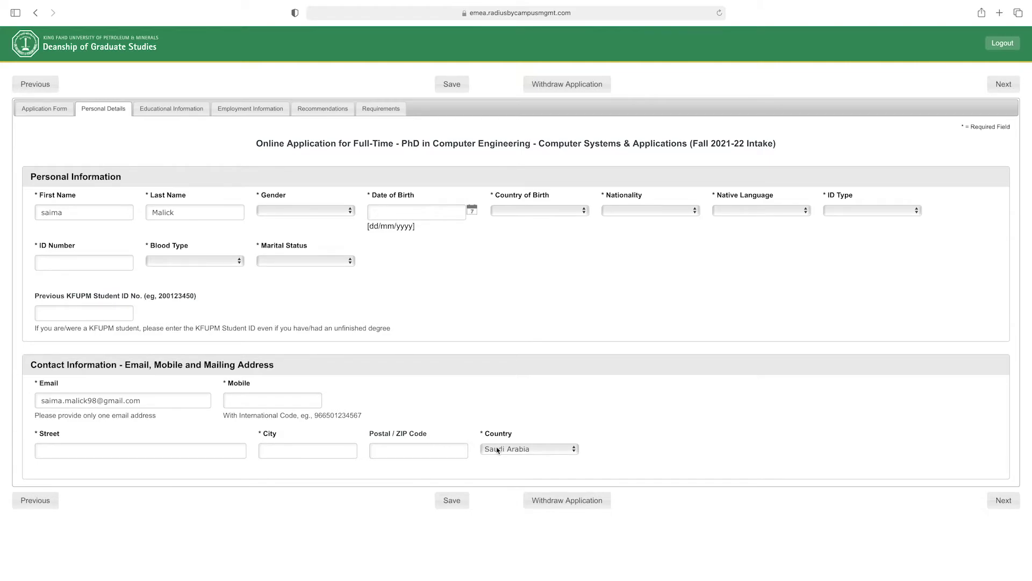
pyautogui.click(1006, 501)
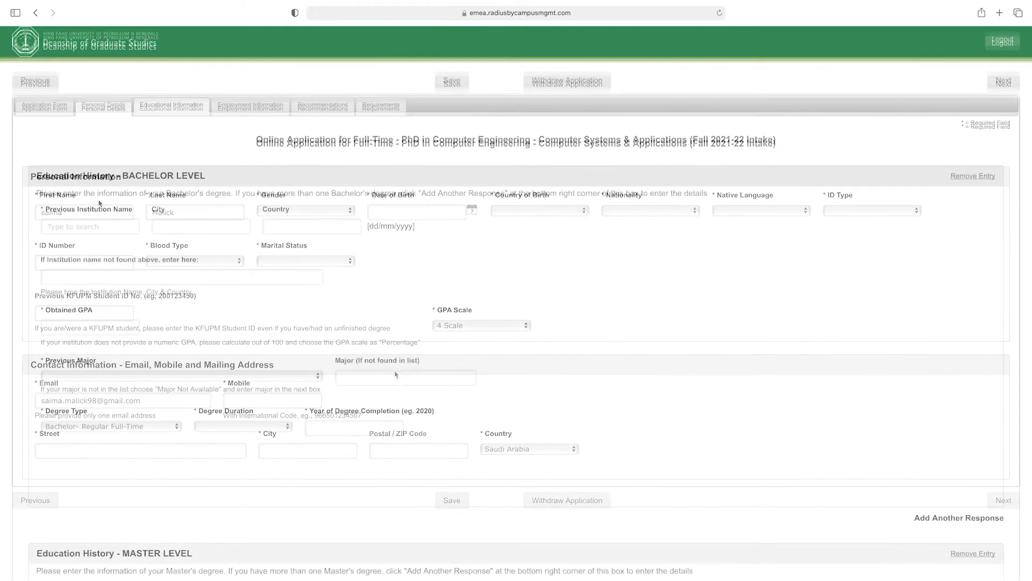
pyautogui.scroll(-1, 99, 203)
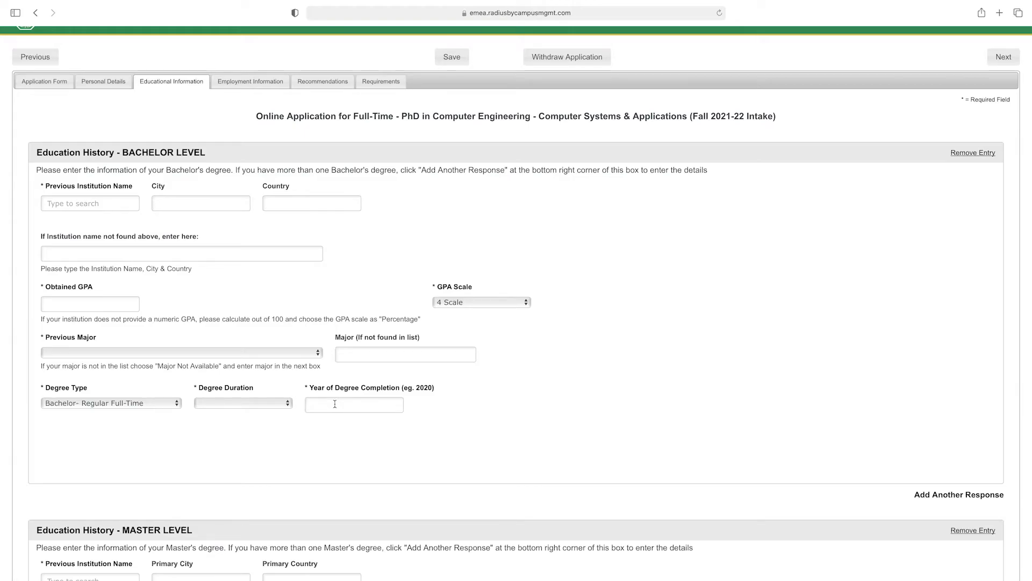
pyautogui.scroll(-10, 335, 403)
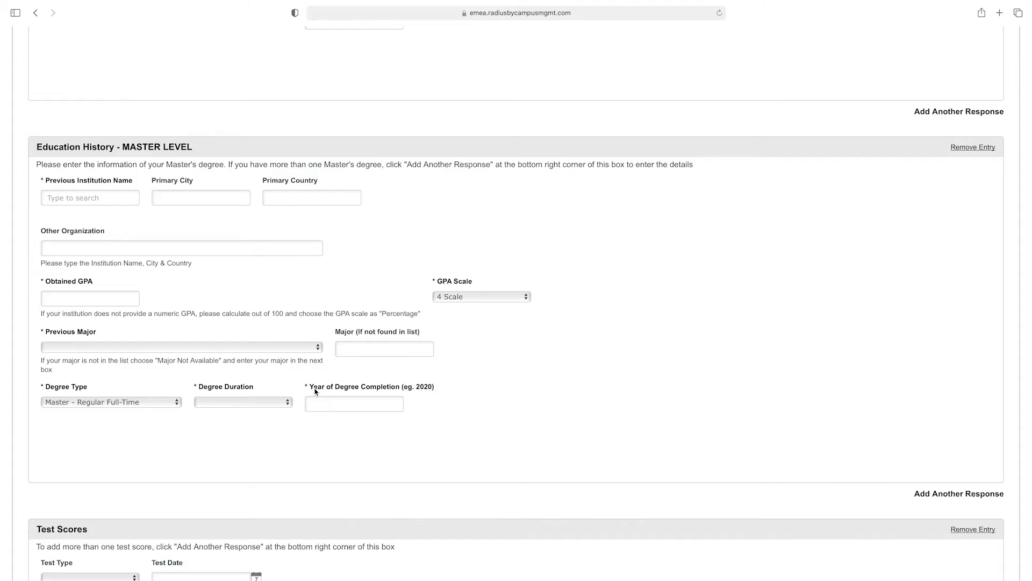
pyautogui.scroll(-5, 316, 391)
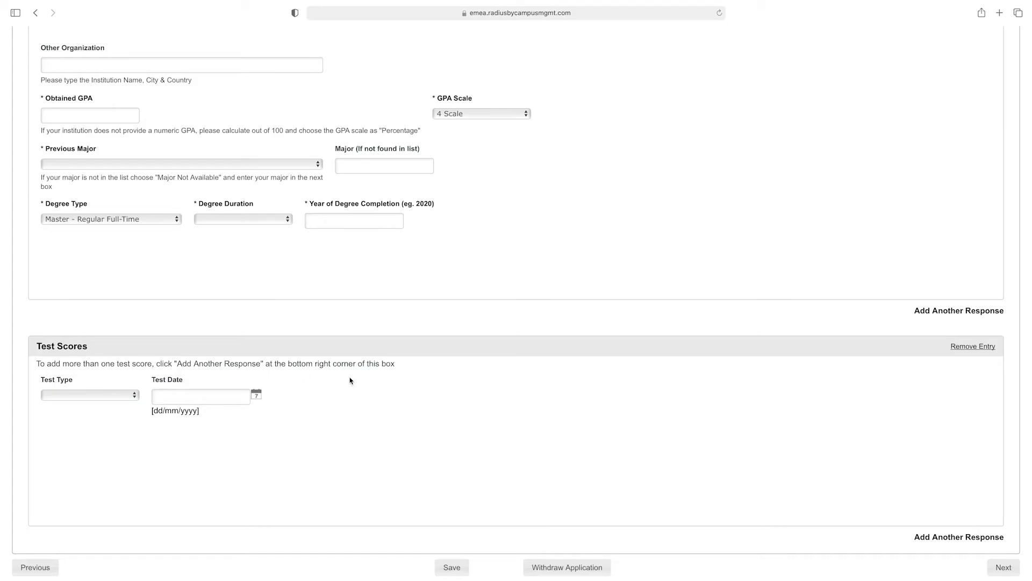
# Check the Test Type options, then advance through Employment Information to the Recommendations section
pyautogui.click(134, 395)
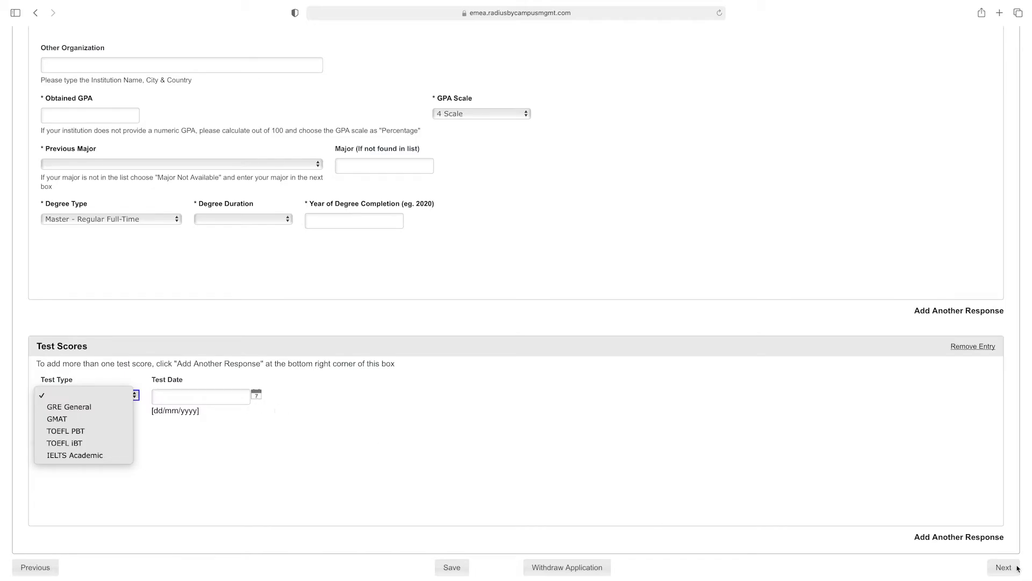
pyautogui.click(1001, 566)
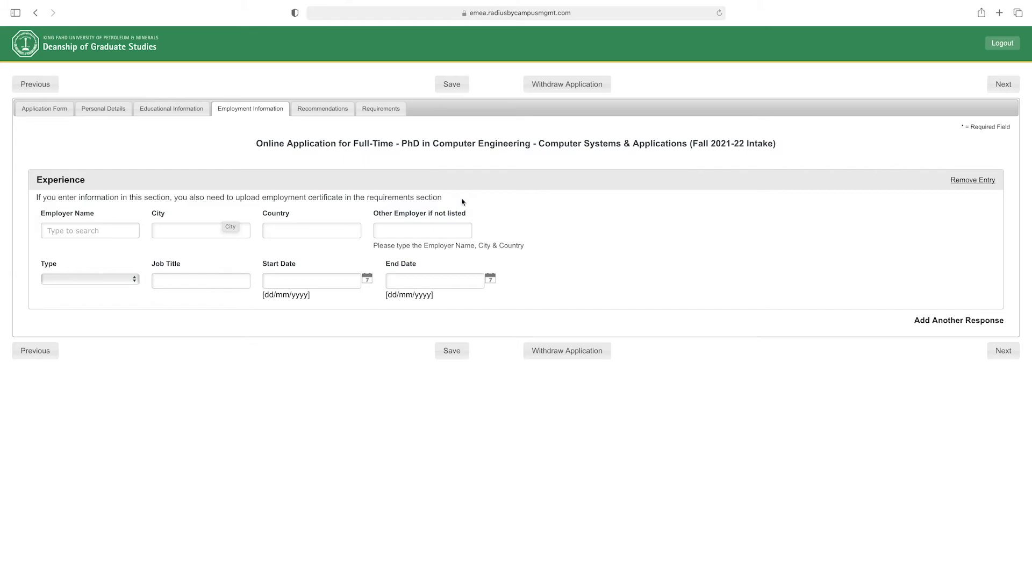
pyautogui.click(1001, 351)
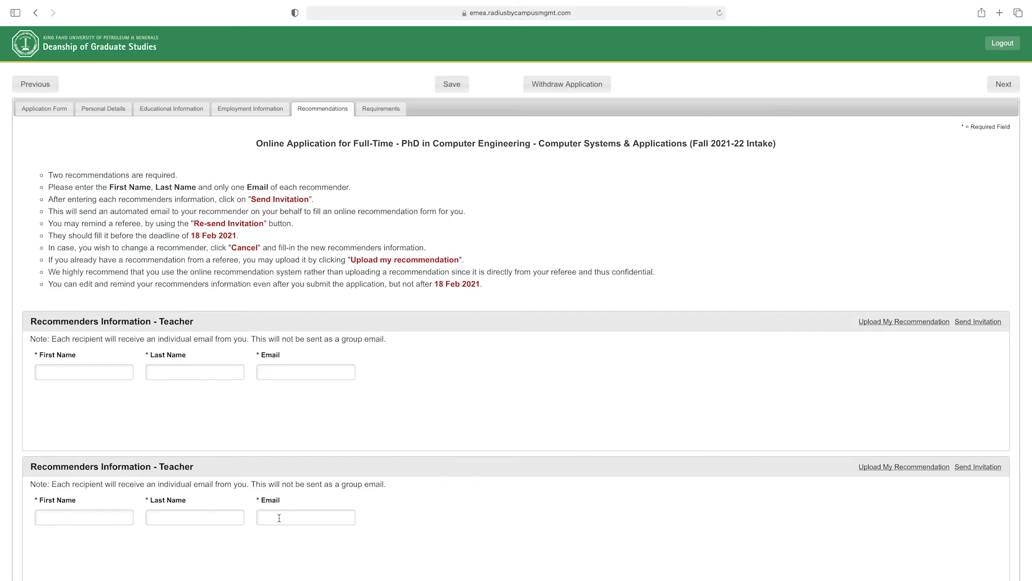
# Review the Form Summary's saved-section statuses, then dismiss it to show the Requirements page
pyautogui.scroll(-2, 279, 518)
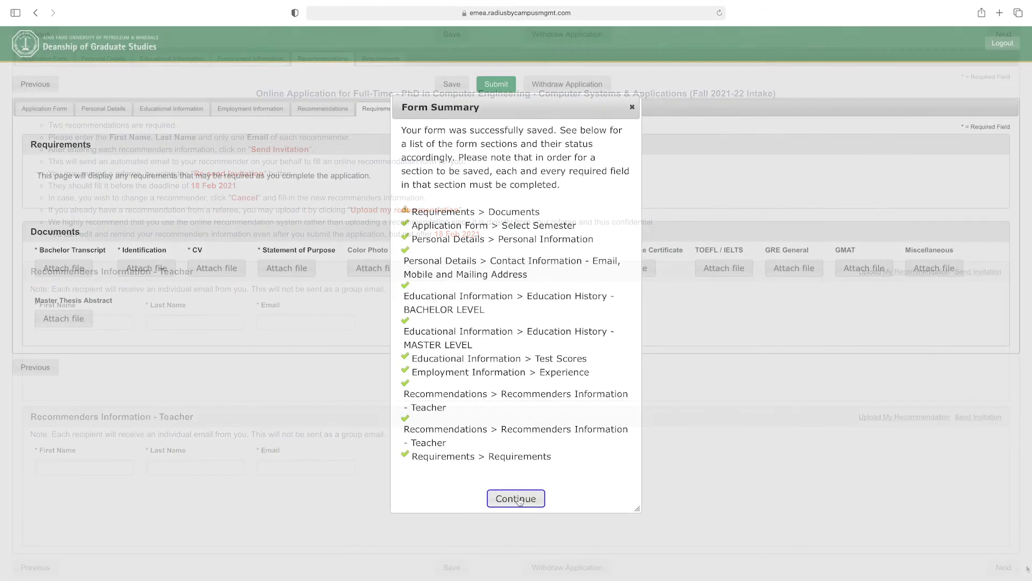
pyautogui.click(520, 501)
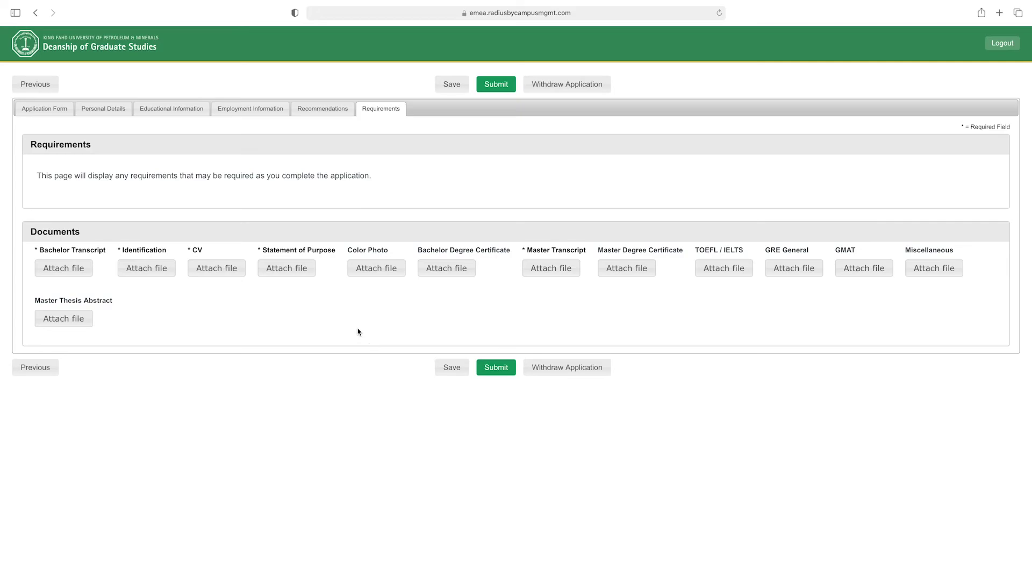
# Submit the completed KFUPM PhD application
pyautogui.click(495, 368)
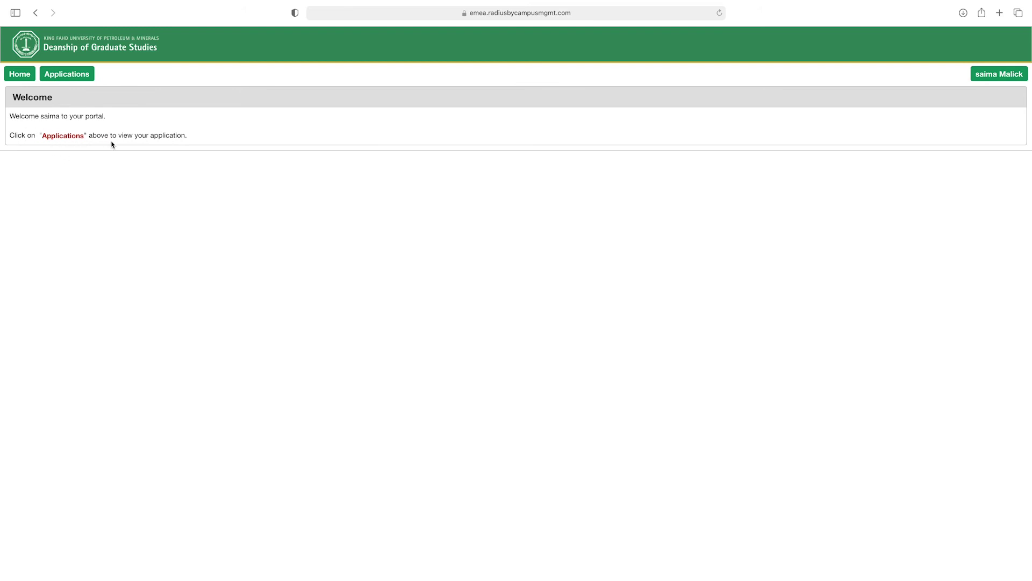
# Open the applications list and the Computer Systems & Applications PhD application's summary
pyautogui.click(80, 136)
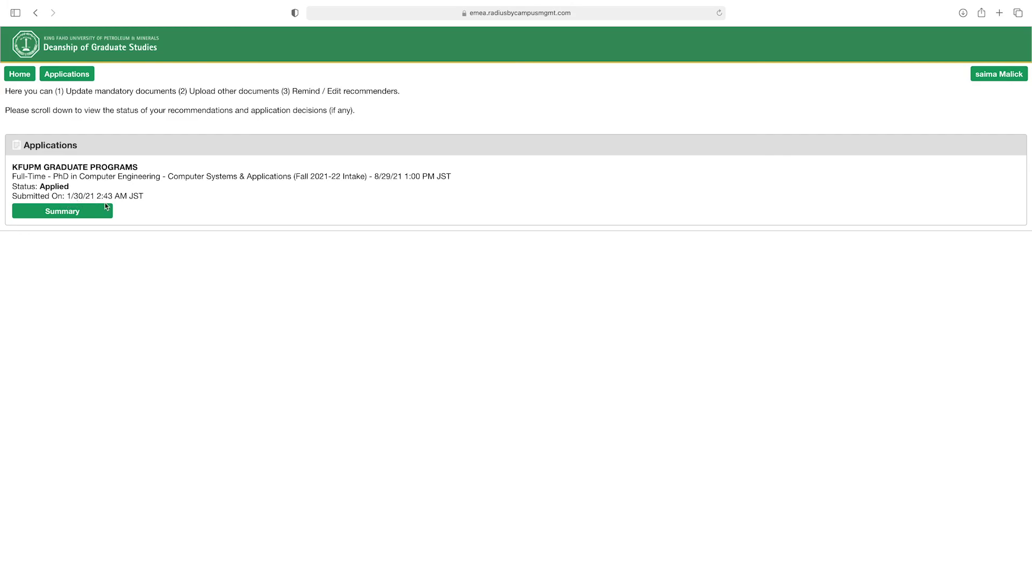
pyautogui.click(62, 212)
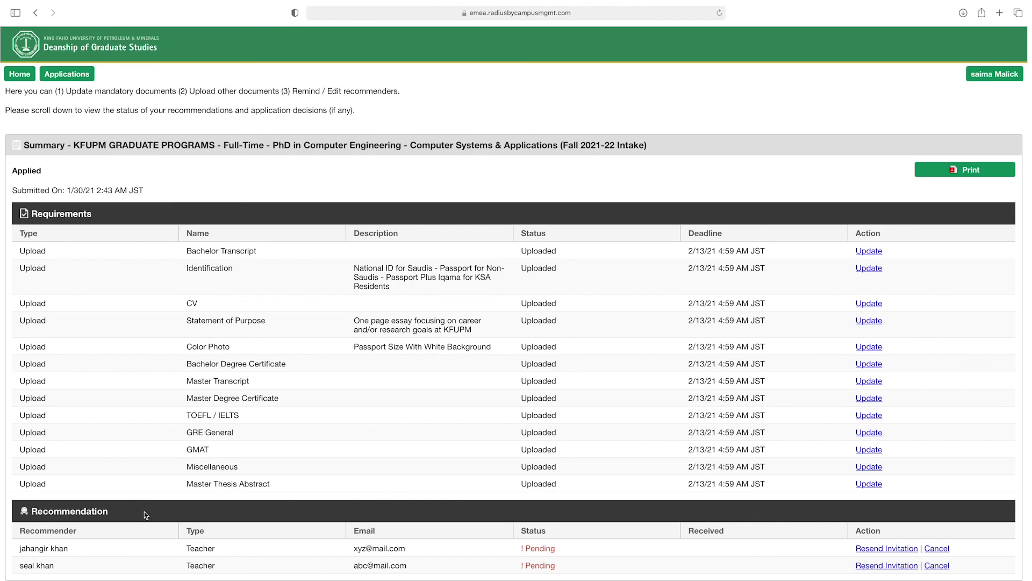
# Review the summary: status Applied, submitted 1/30/21, every requirement Uploaded
pyautogui.moveTo(282, 559)
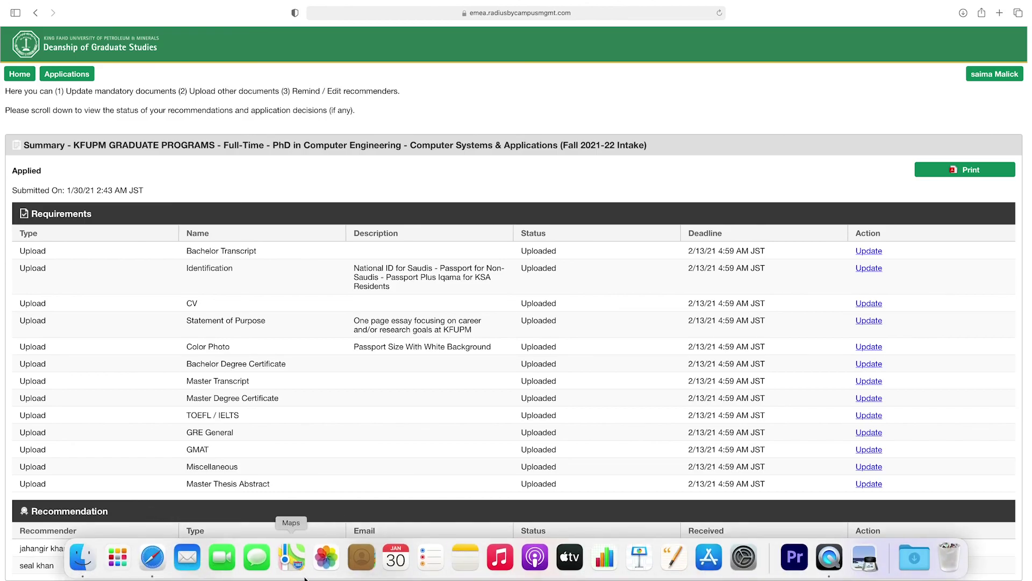